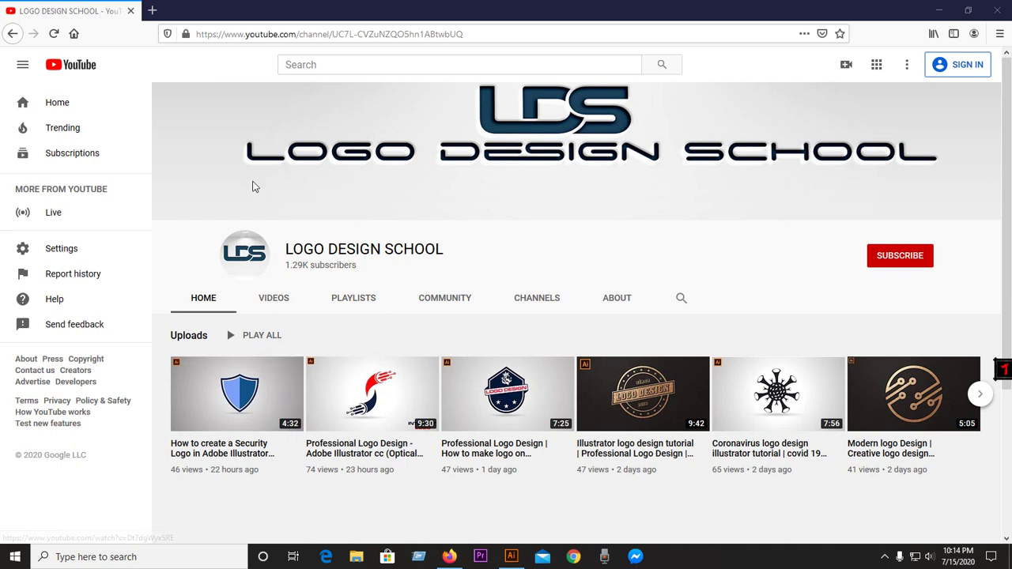
Browse the Logo Design School Videos tab, then return to the blank Illustrator document
click(282, 306)
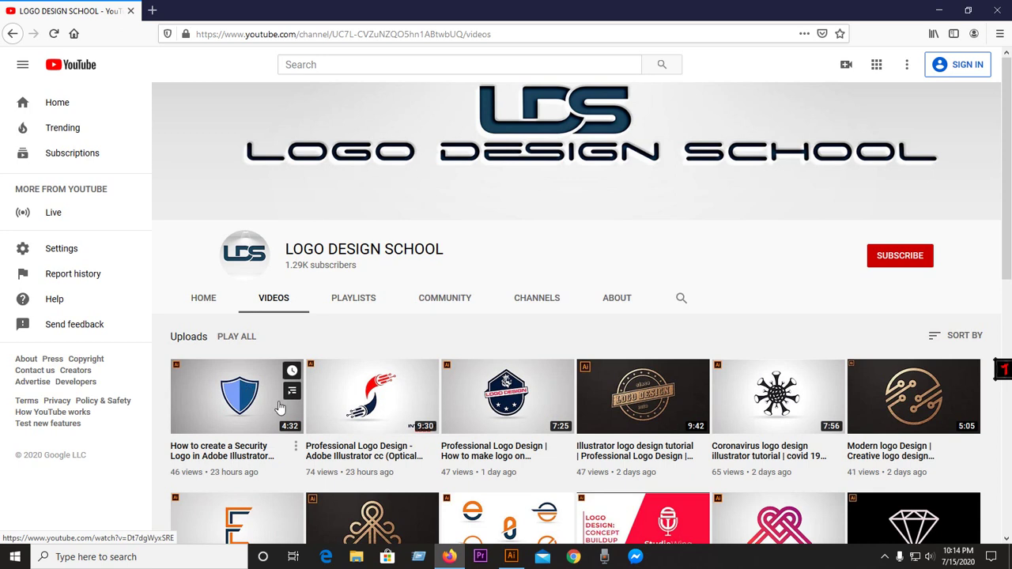
mouse_move(236, 395)
scroll(276, 385, down, 4)
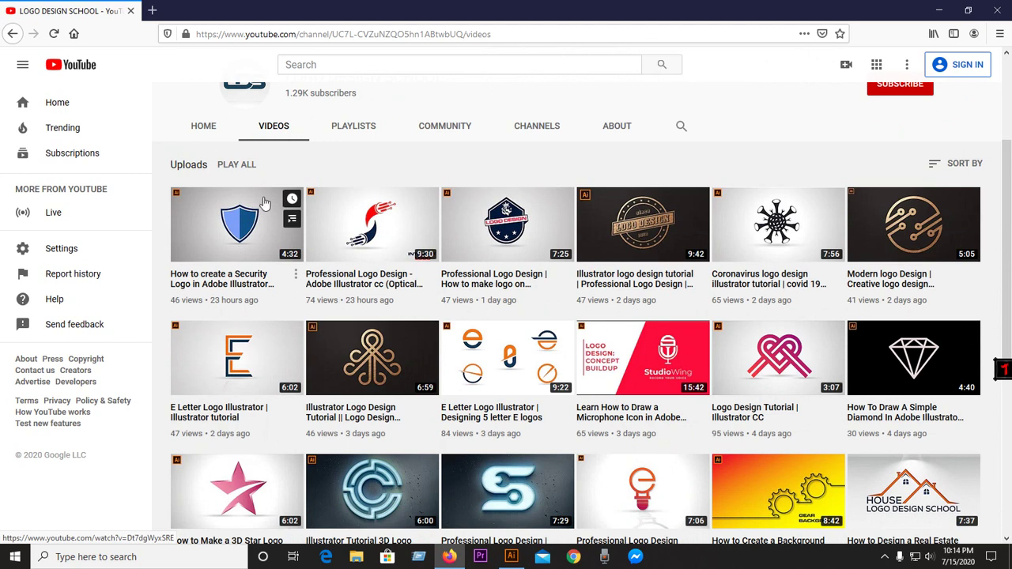
mouse_move(507, 357)
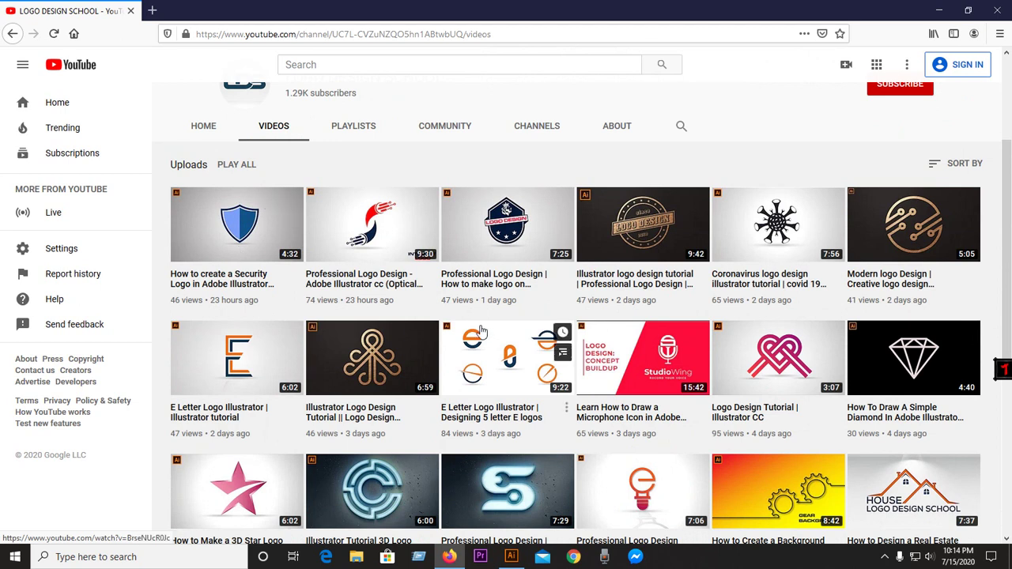
scroll(475, 347, up, 3)
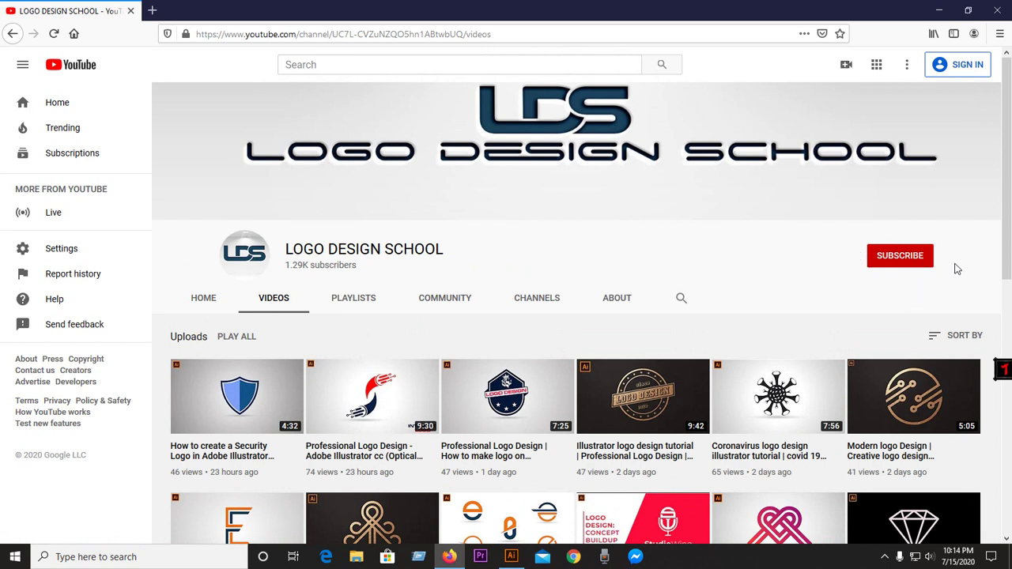
click(511, 556)
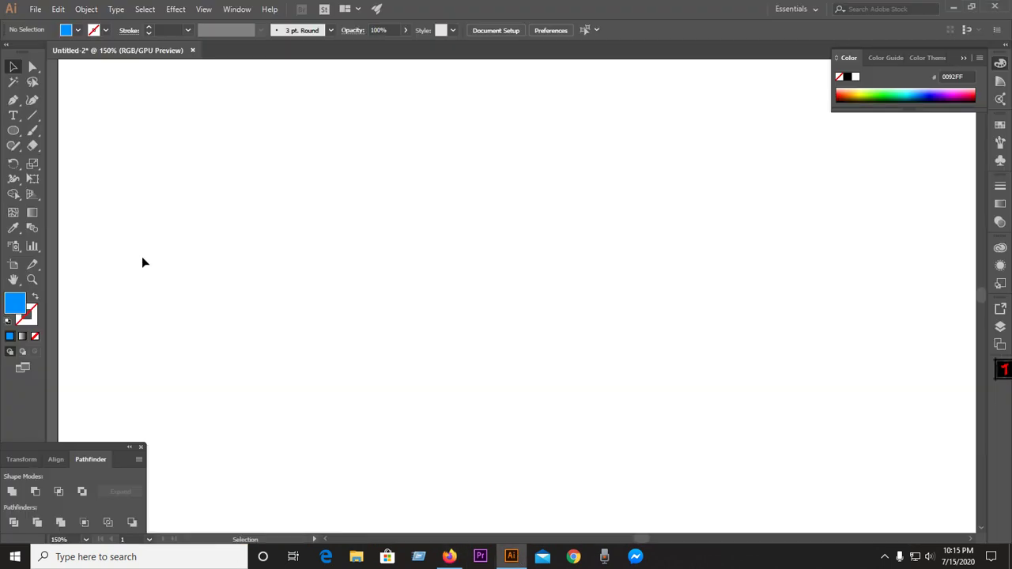
Draw a blue circle and Alt-drag an overlapping copy to its right
click(14, 130)
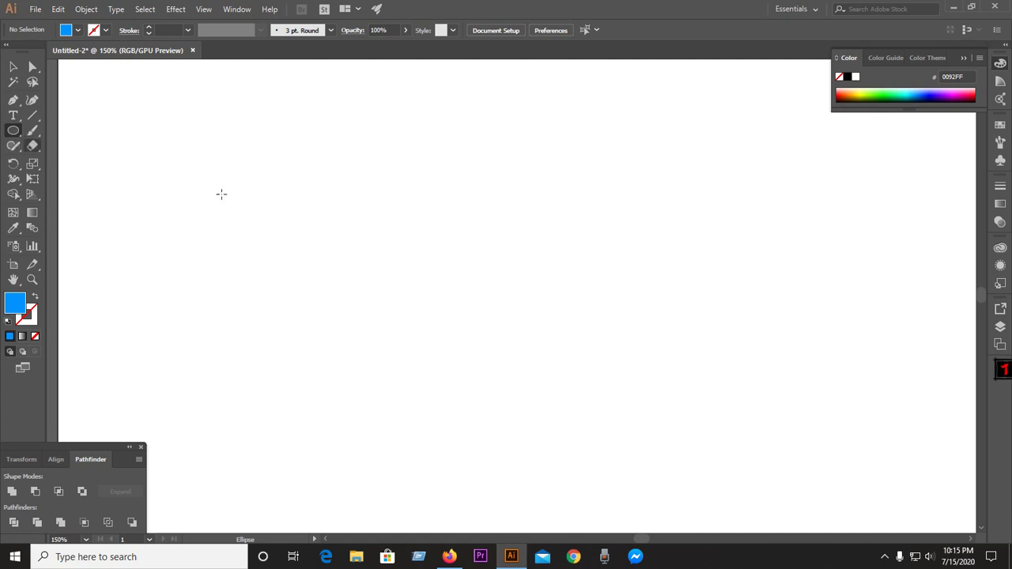
drag(299, 193, 351, 273)
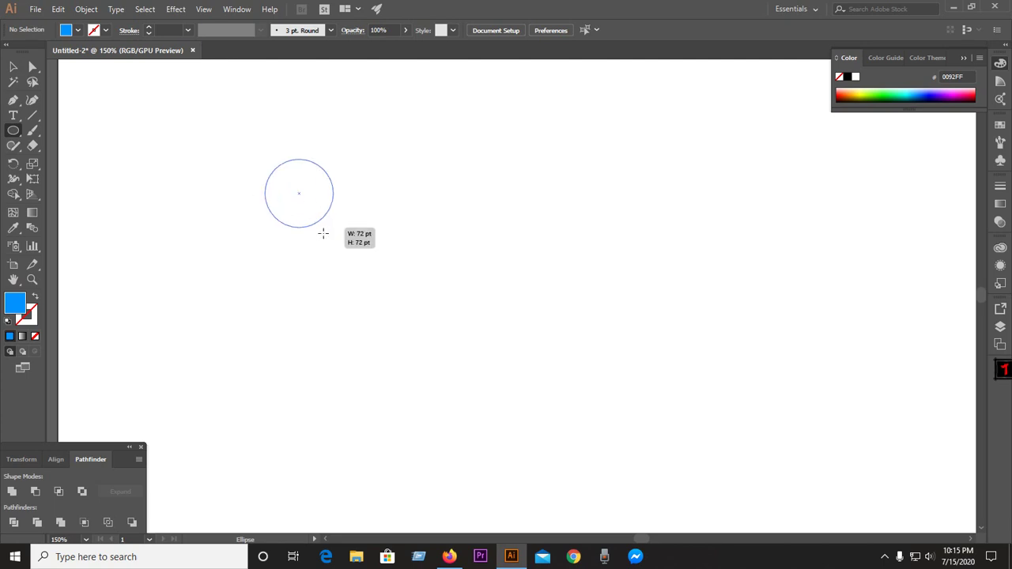
click(12, 67)
click(129, 100)
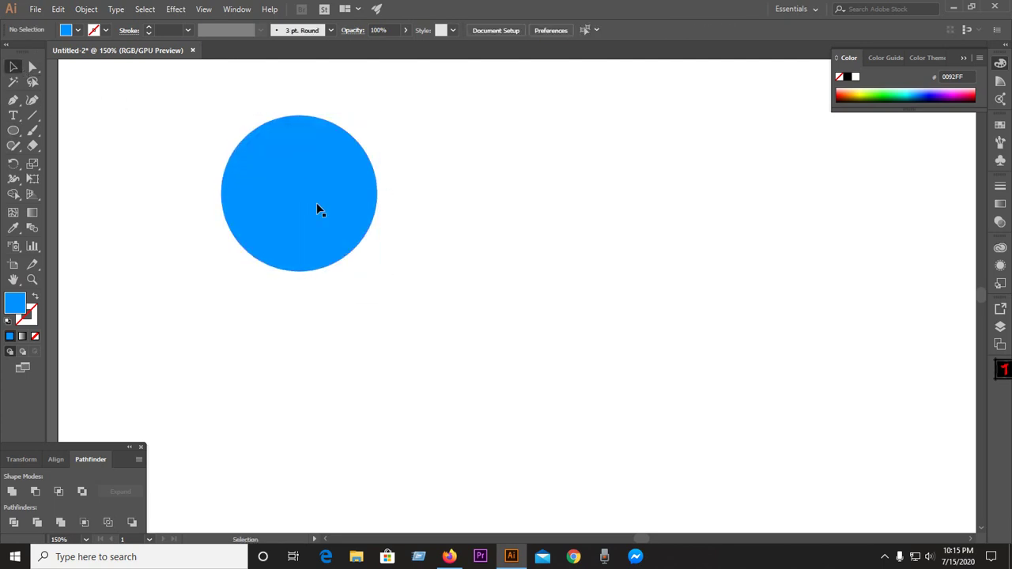
drag(322, 192, 356, 193)
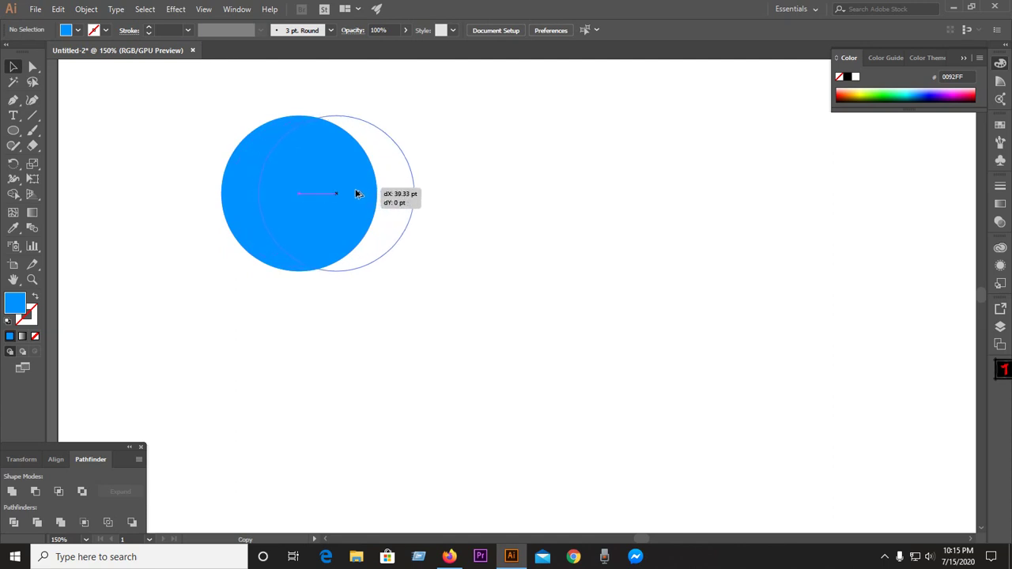
drag(356, 194, 357, 194)
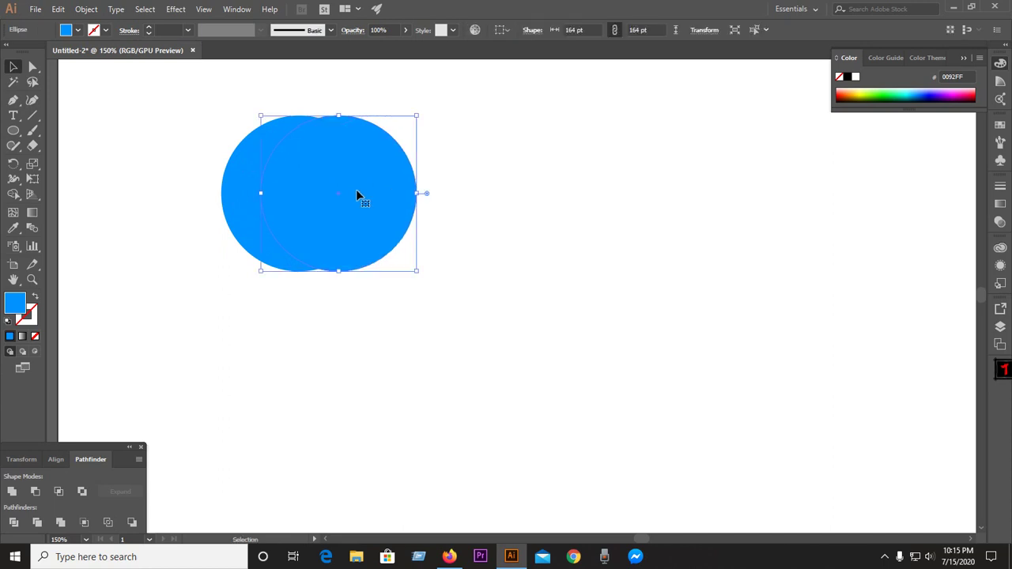
Add a third circle with Ctrl+D, copy the row downward, and select all six circles
key(a)
key(ctrl+d)
key(v)
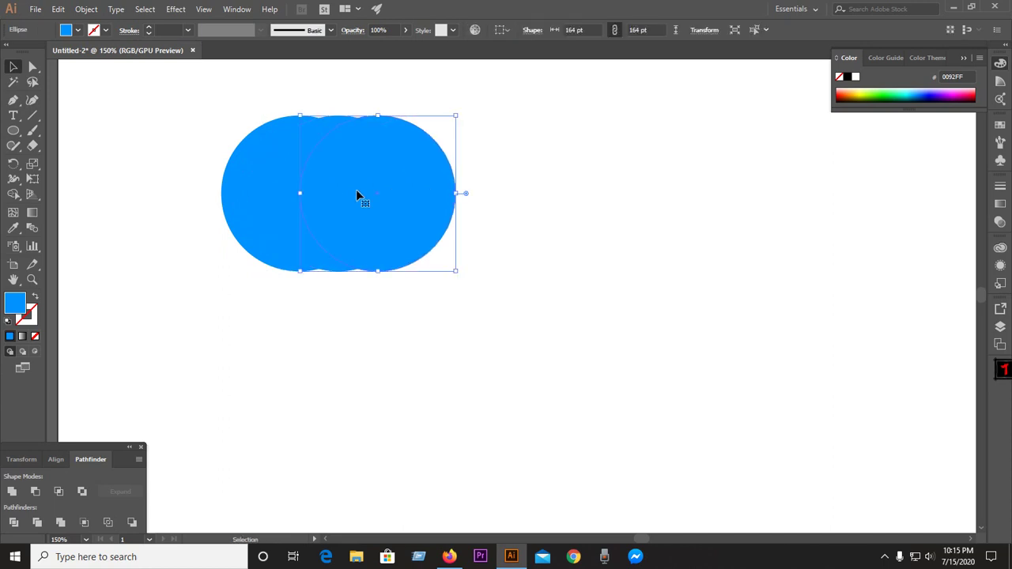
click(119, 120)
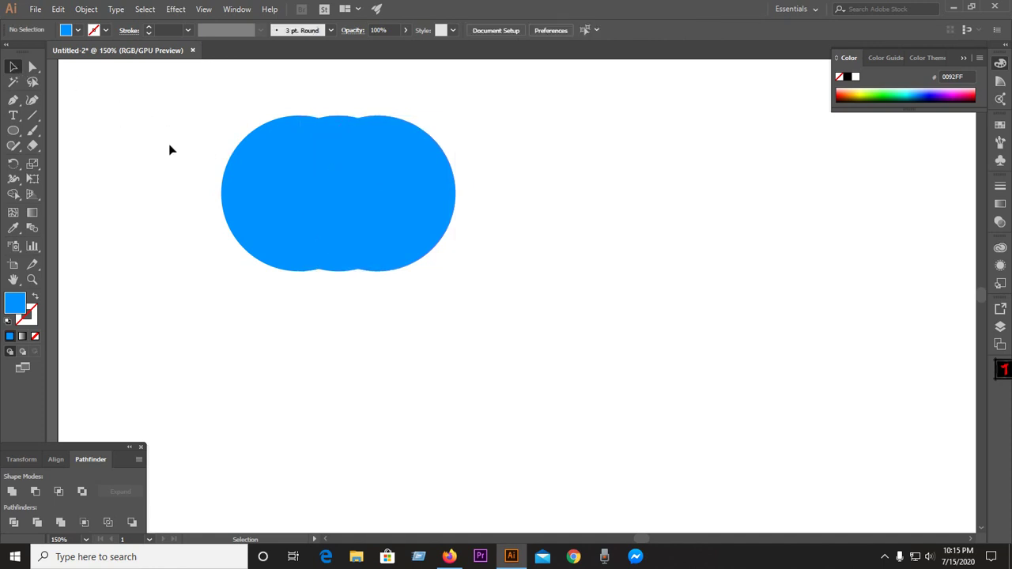
drag(175, 99, 571, 269)
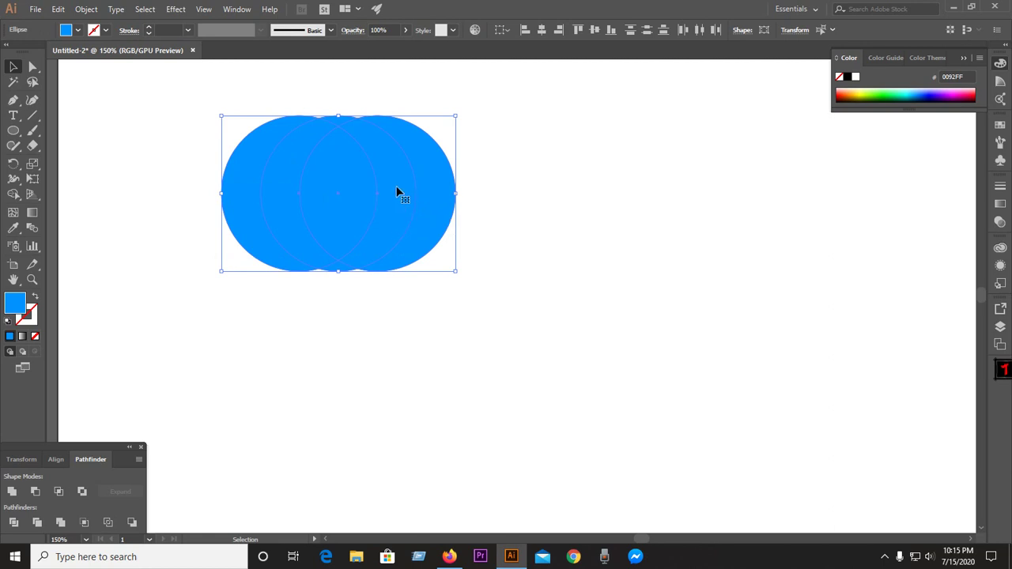
drag(370, 174, 368, 252)
click(543, 291)
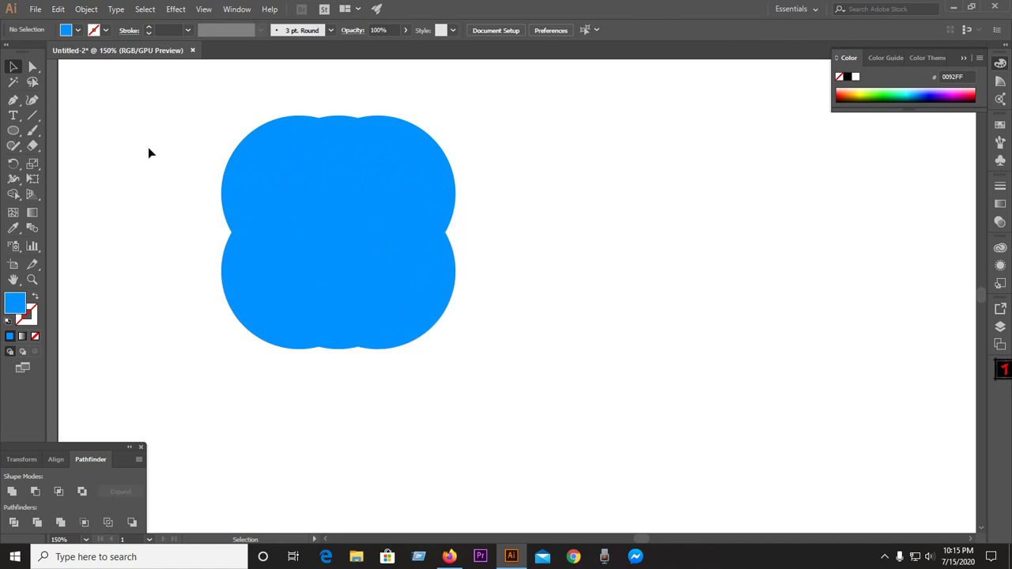
drag(107, 83, 420, 276)
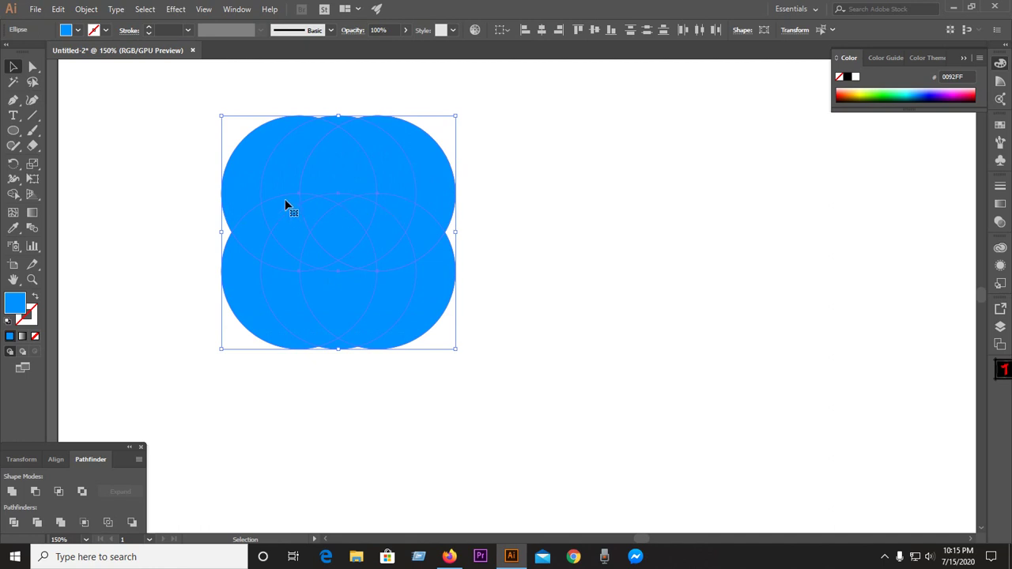
Merge the shield regions of the overlapping circles with the Shape Builder tool
click(17, 197)
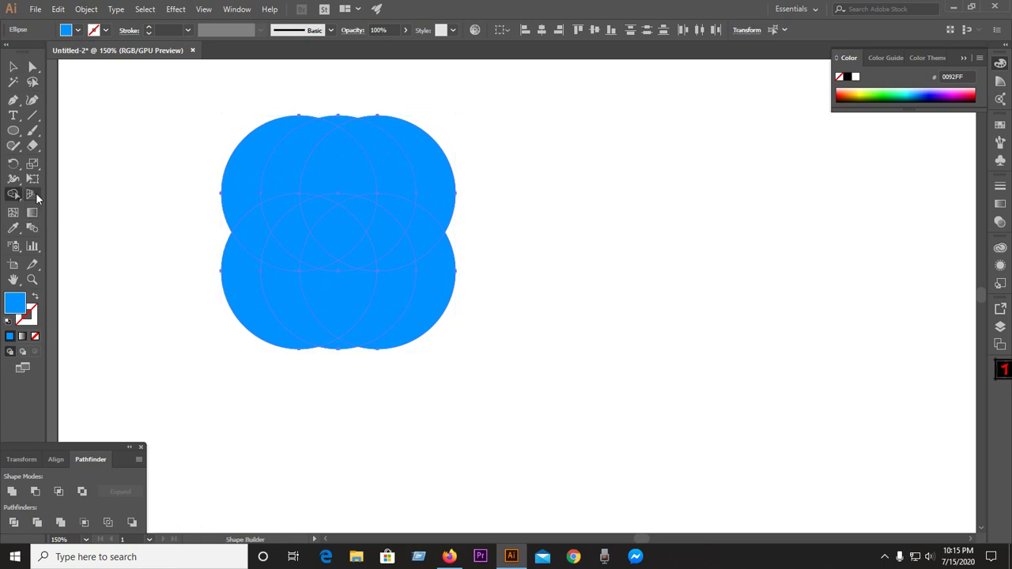
scroll(340, 277, up, 4)
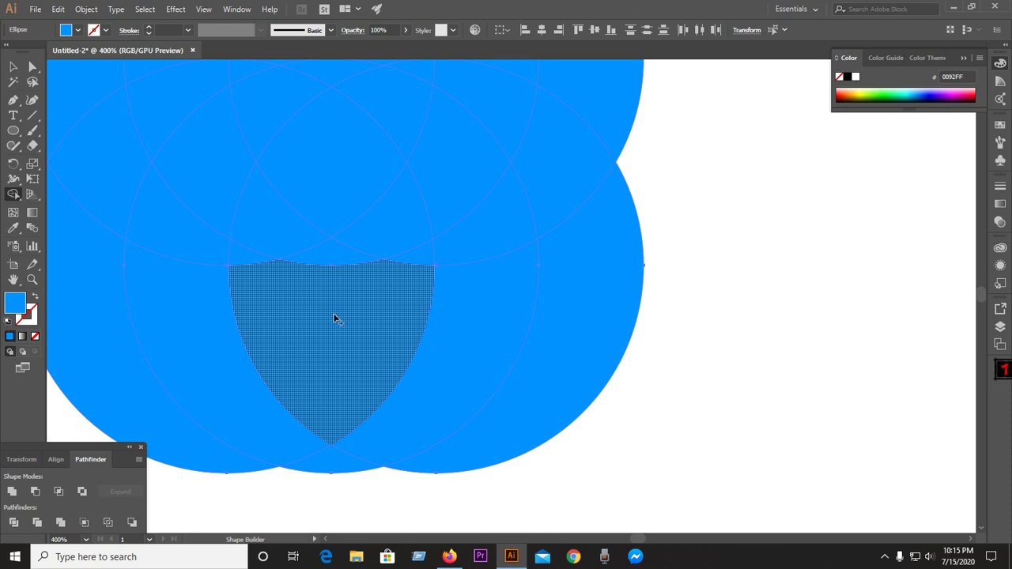
drag(333, 322, 333, 259)
drag(333, 259, 333, 262)
Drag the merged shield aside and delete the leftover circles
click(17, 70)
scroll(215, 240, down, 2)
click(604, 284)
drag(276, 279, 710, 243)
click(510, 257)
scroll(395, 194, down, 1)
drag(275, 126, 491, 329)
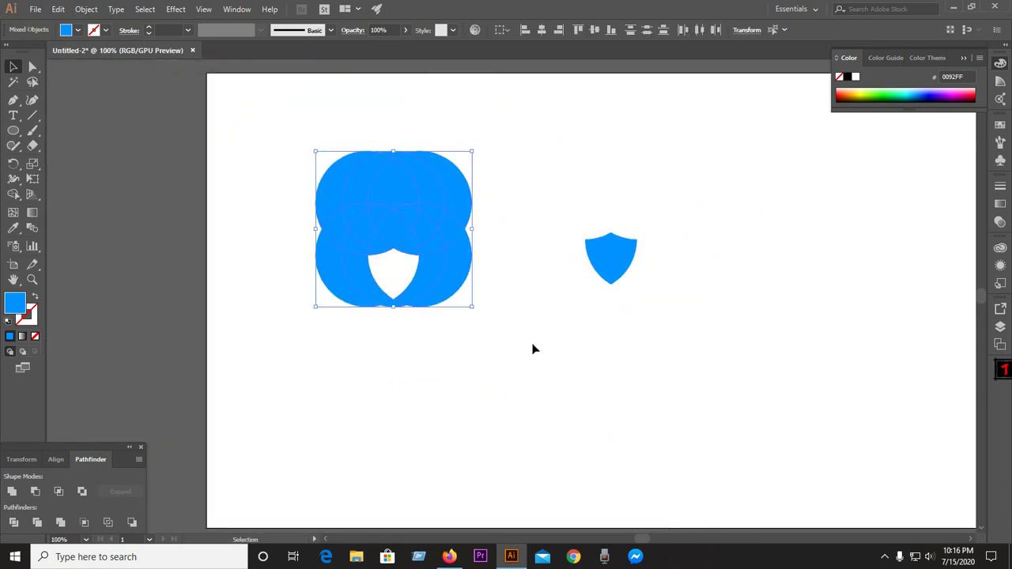
key(Delete)
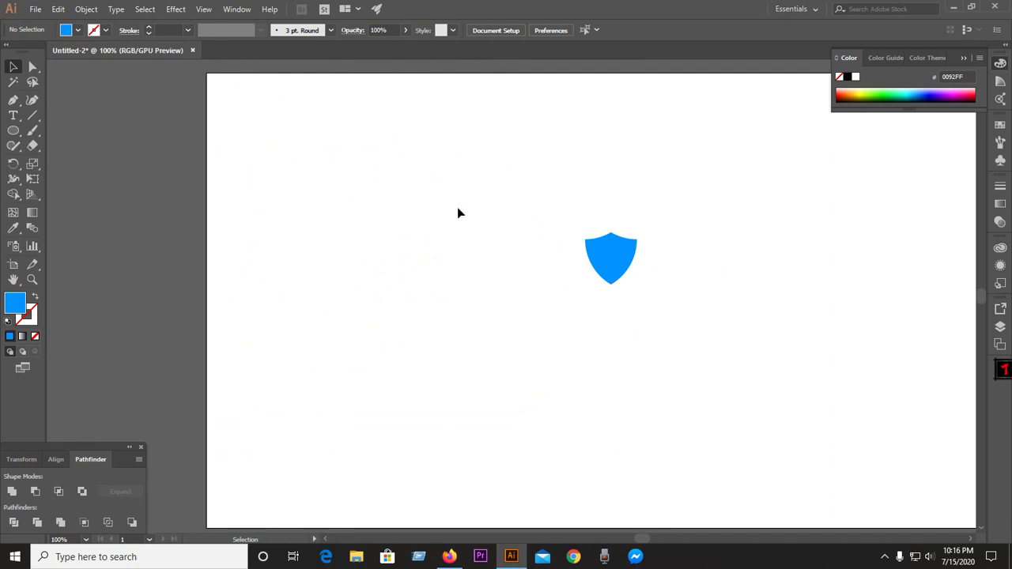
alt+scroll(610, 250, up, 3)
Alt-drag a duplicate of the blue shield and select the left copy
mouse_move(633, 275)
mouse_down()
mouse_move(457, 293)
mouse_move(615, 275)
mouse_up()
click(689, 320)
alt+scroll(402, 296, down, 2)
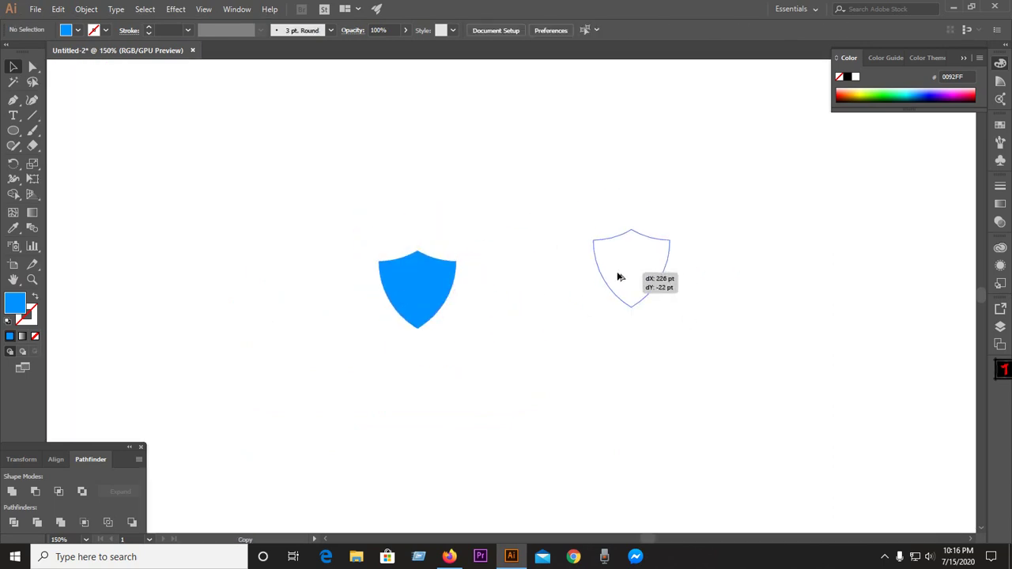
click(465, 317)
alt+scroll(414, 288, up, 1)
alt+scroll(413, 289, up, 1)
click(443, 281)
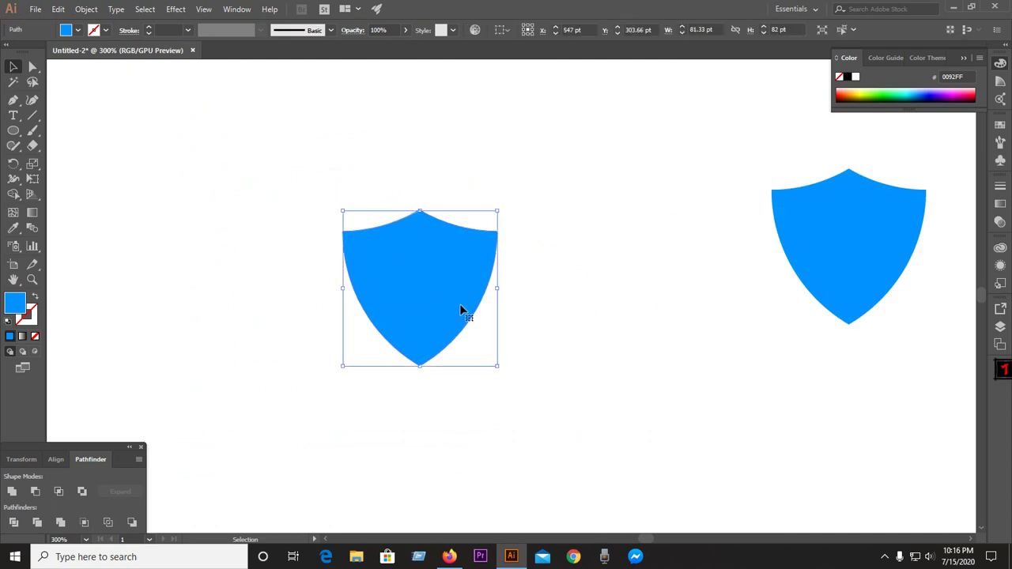
click(568, 289)
click(446, 298)
Give the left shield no fill and a black 7 pt stroke
click(34, 336)
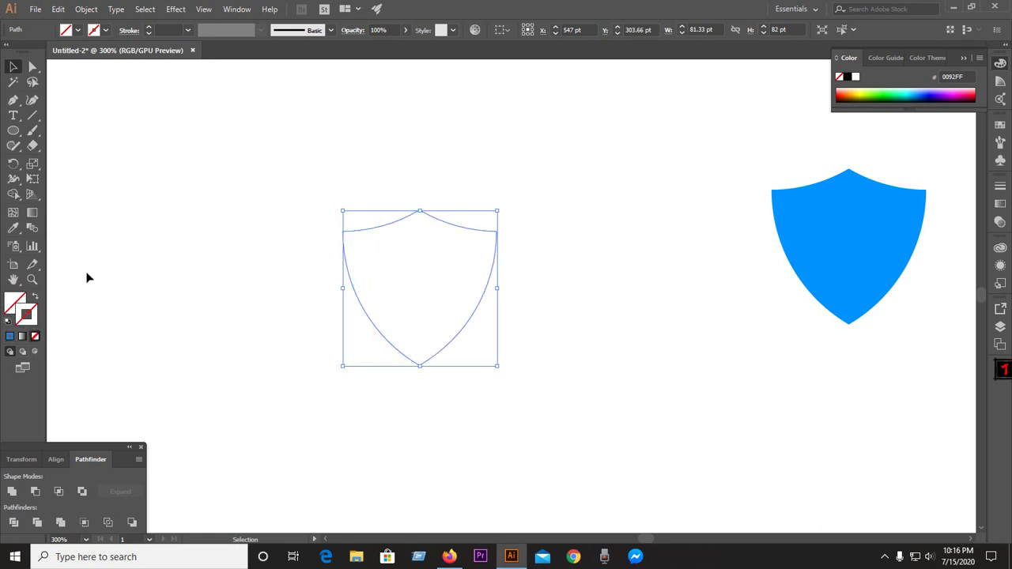
click(149, 29)
click(149, 28)
click(148, 28)
click(148, 29)
click(149, 28)
click(149, 29)
click(148, 29)
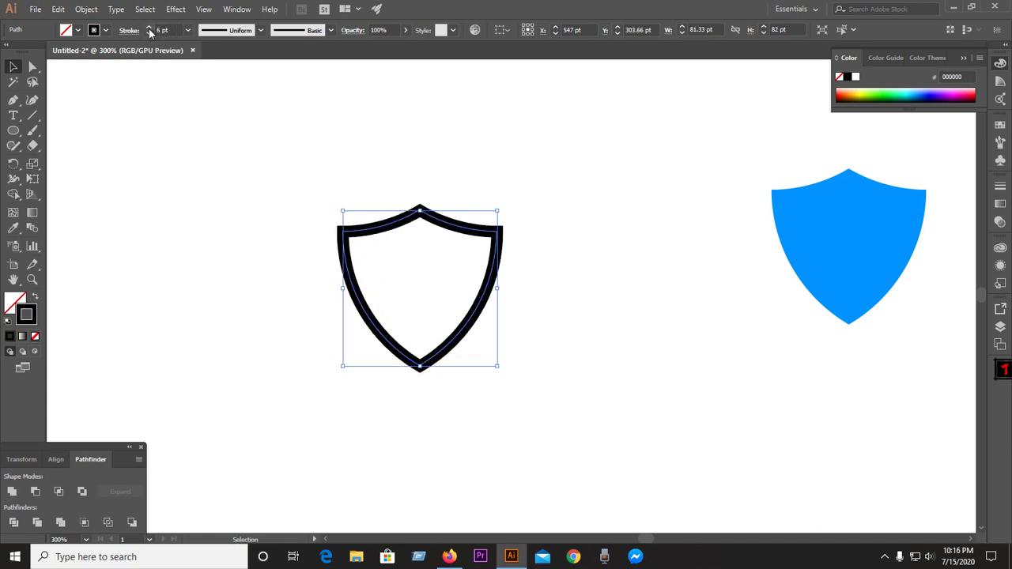
click(148, 28)
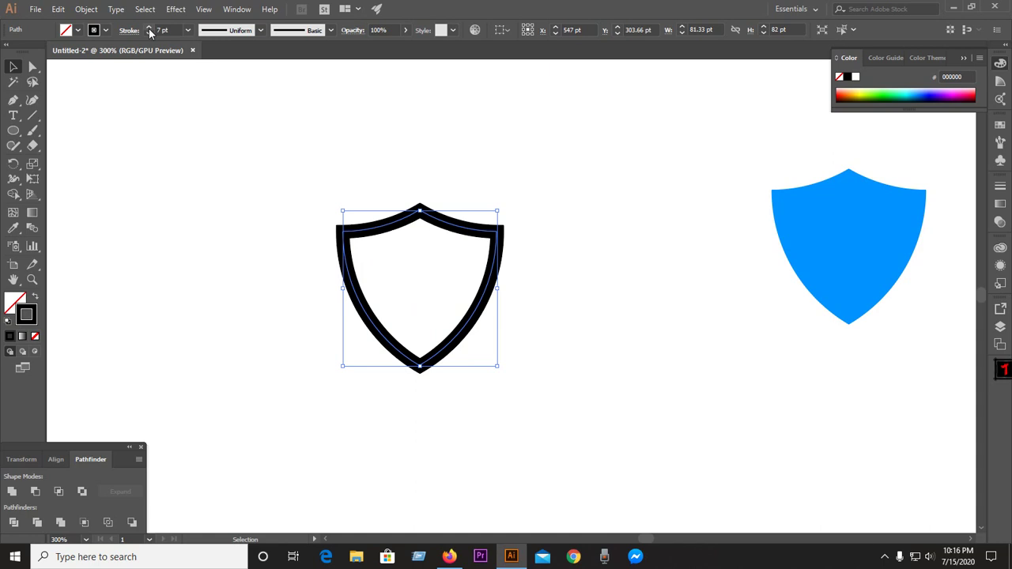
click(148, 28)
click(149, 33)
click(250, 234)
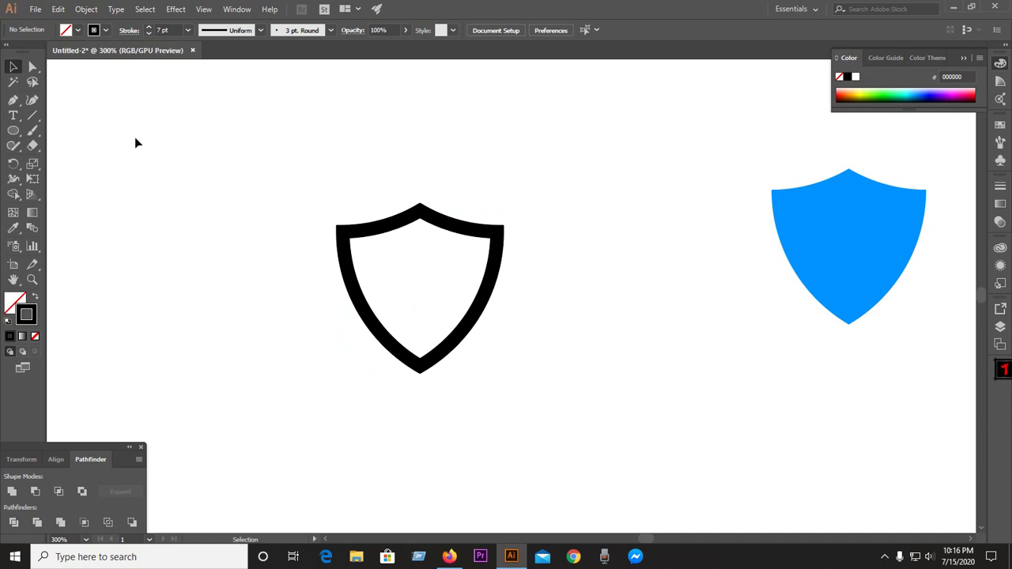
click(32, 118)
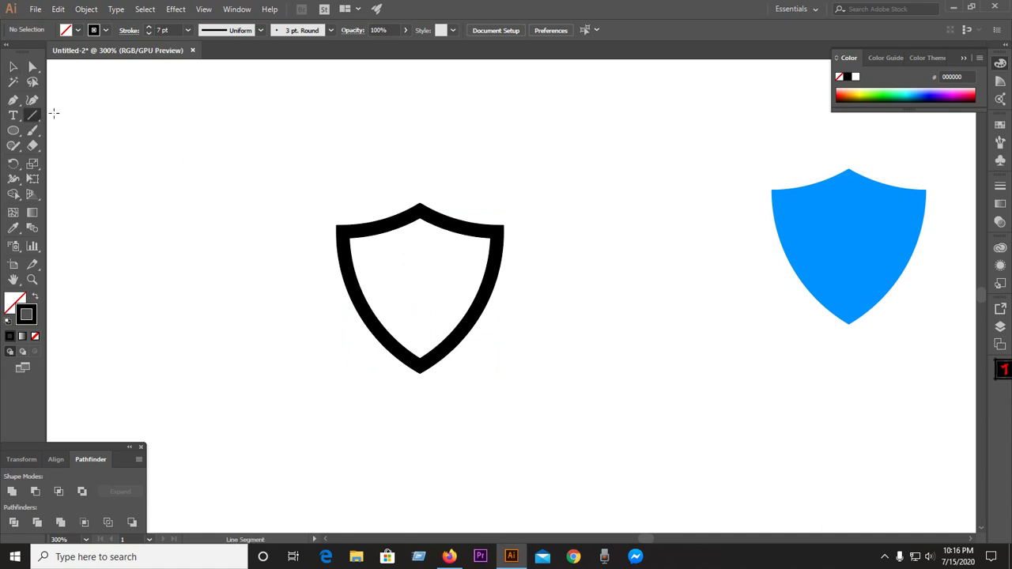
Draw a thick line and rotate it diagonally across the shield outline
drag(196, 115, 541, 129)
click(12, 66)
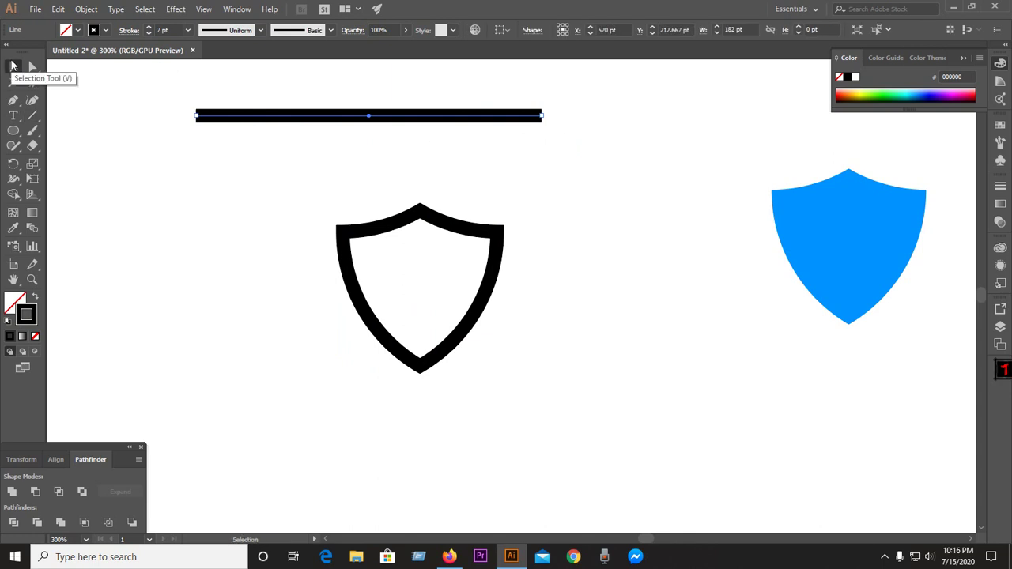
click(139, 103)
drag(138, 101, 474, 125)
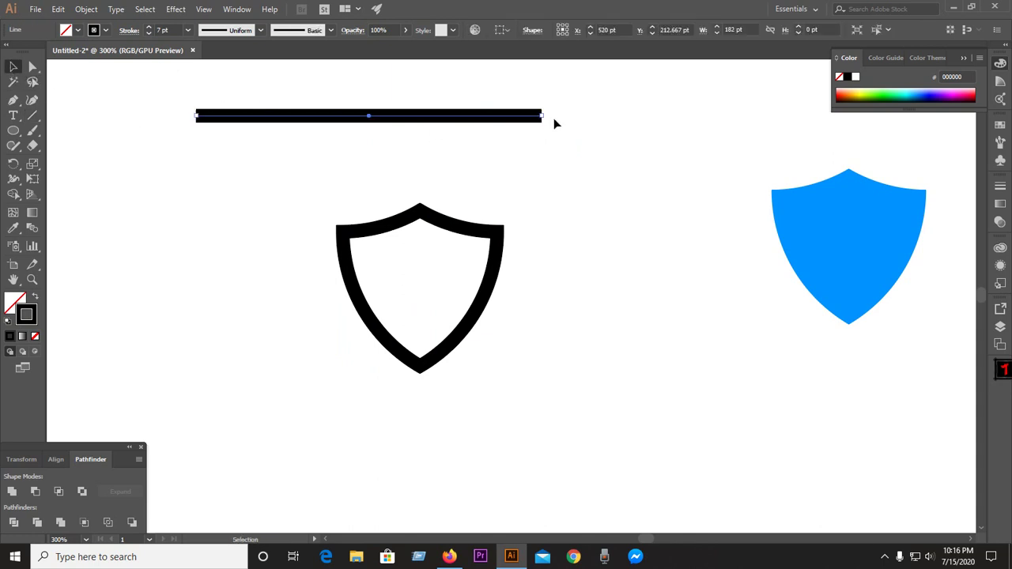
drag(547, 113, 534, 195)
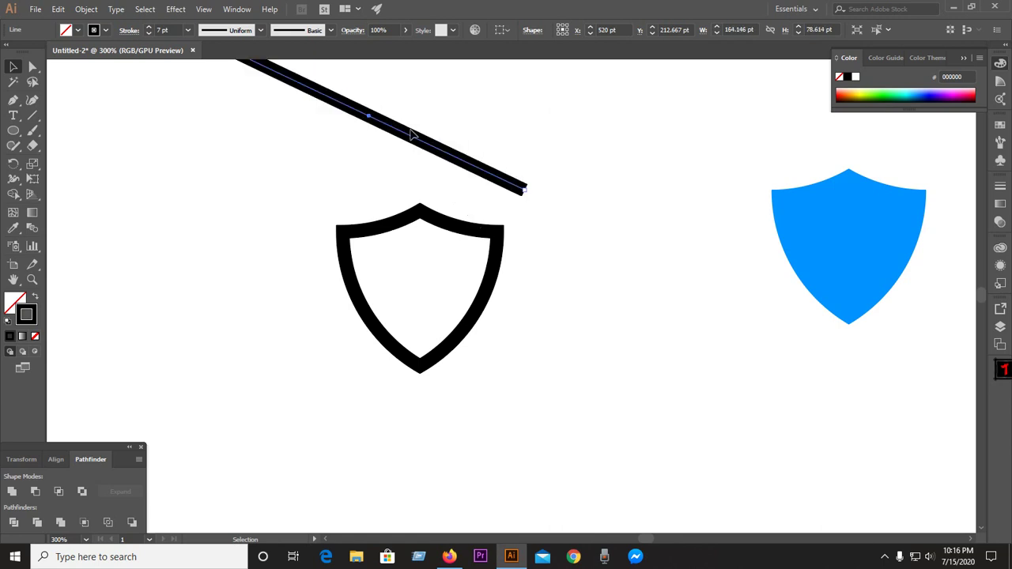
drag(411, 134, 480, 316)
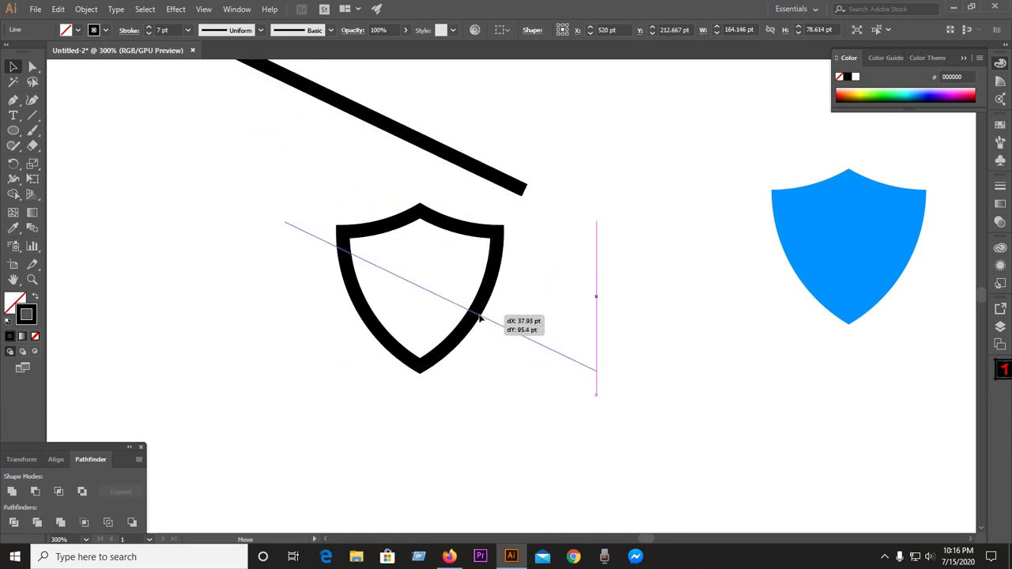
drag(480, 317, 480, 317)
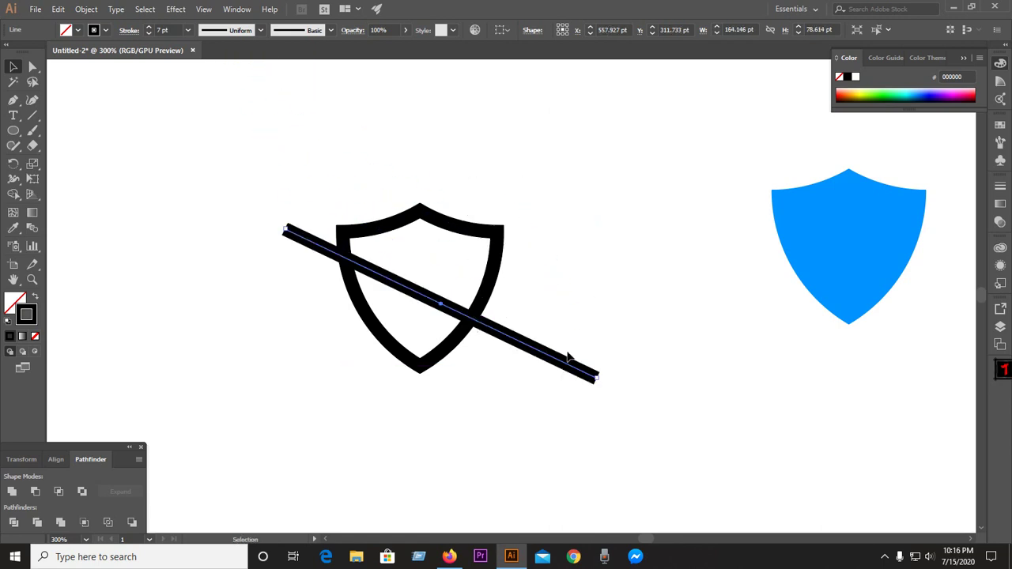
drag(605, 373, 607, 351)
drag(447, 317, 447, 297)
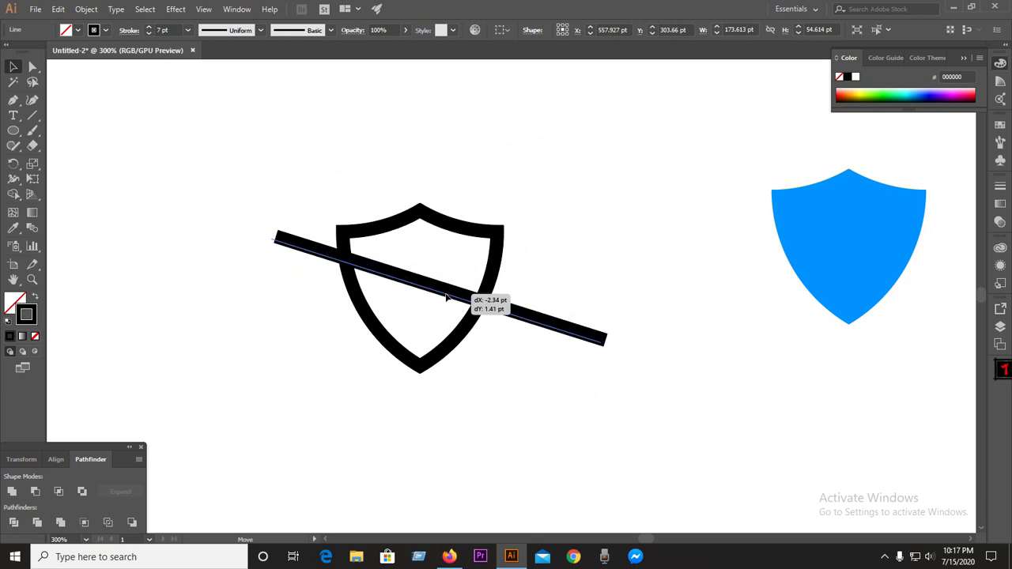
Fine-tune the diagonal line's angle, then select both the shield and line
click(322, 190)
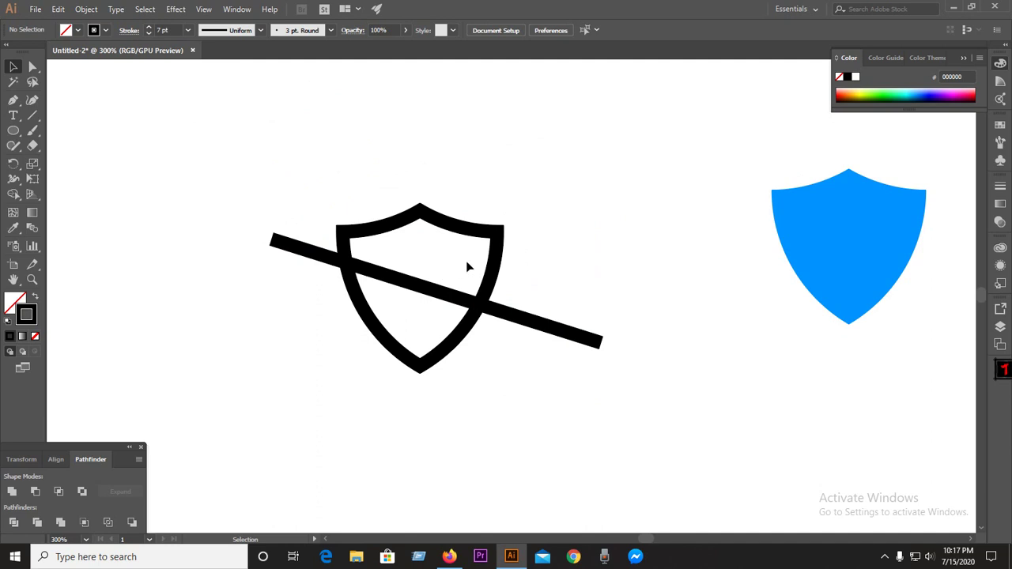
scroll(459, 298, up, 1)
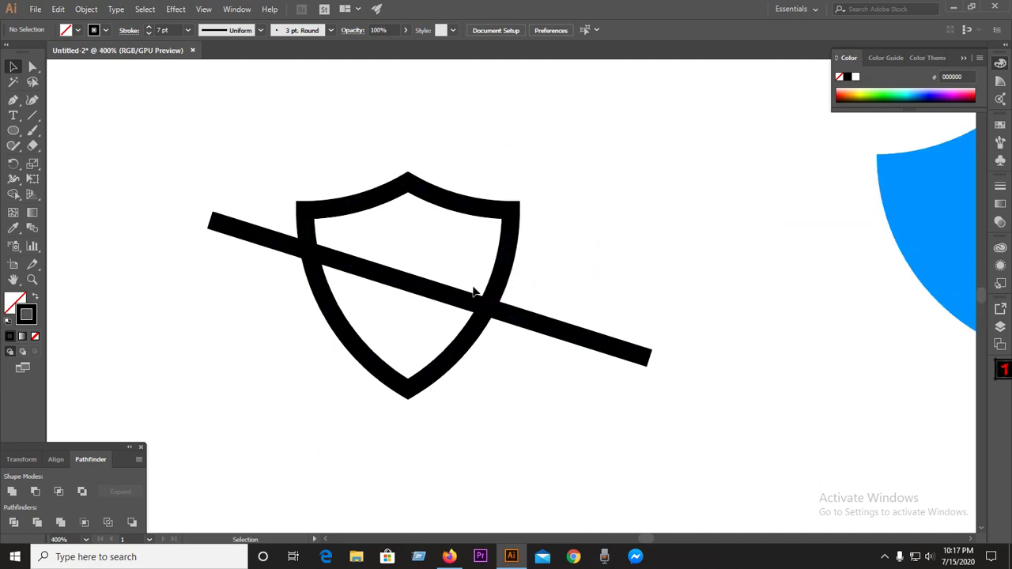
click(376, 277)
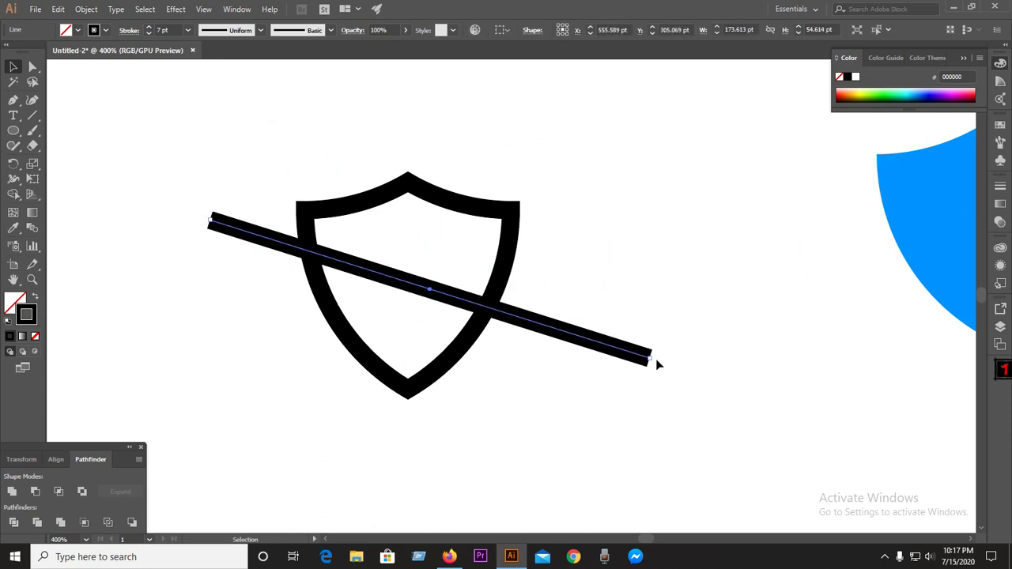
drag(653, 359, 655, 366)
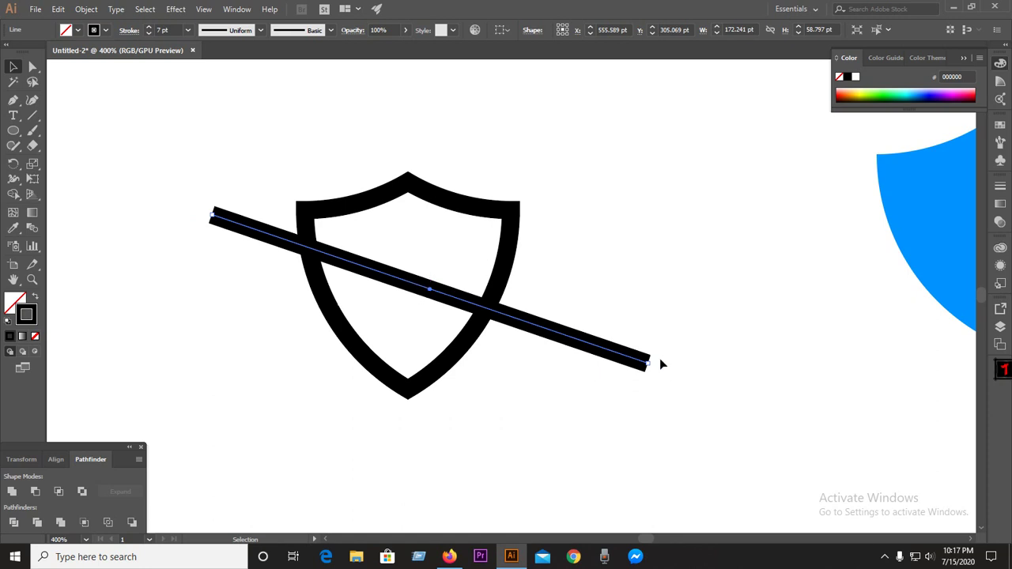
drag(651, 358, 651, 351)
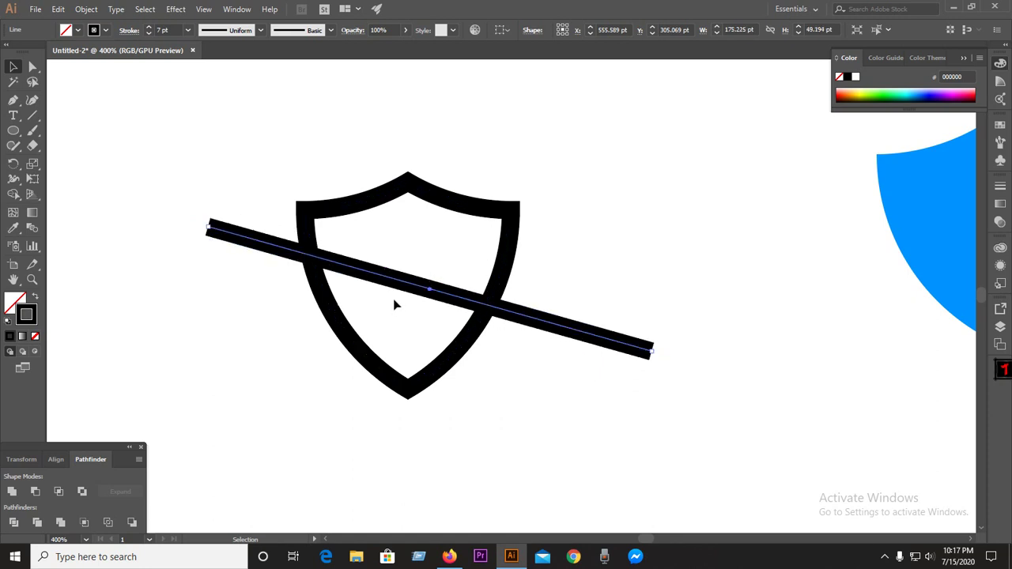
drag(221, 129, 632, 395)
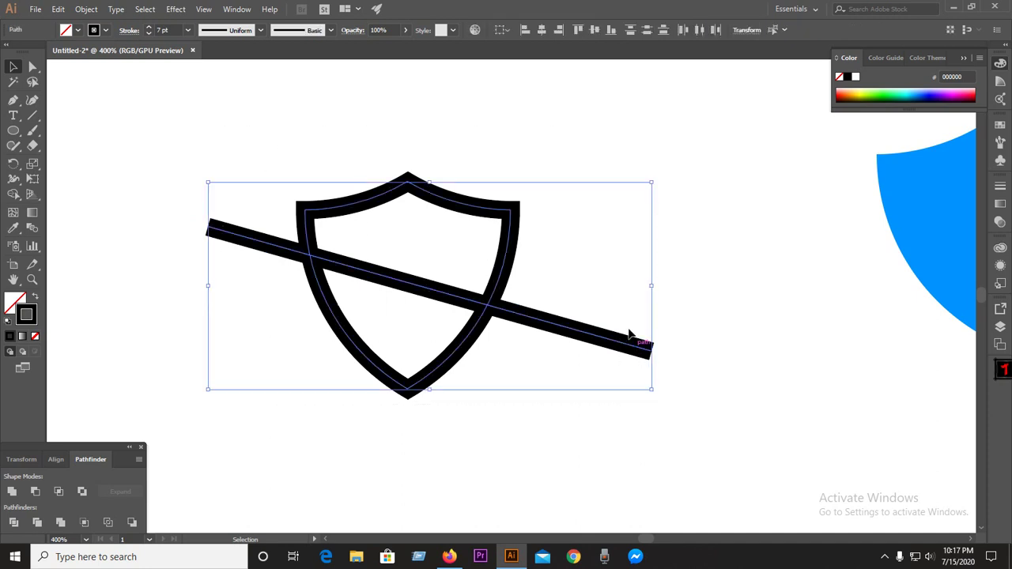
Expand the shield and line with Object > Expand, keeping Fill and Stroke checked
click(85, 10)
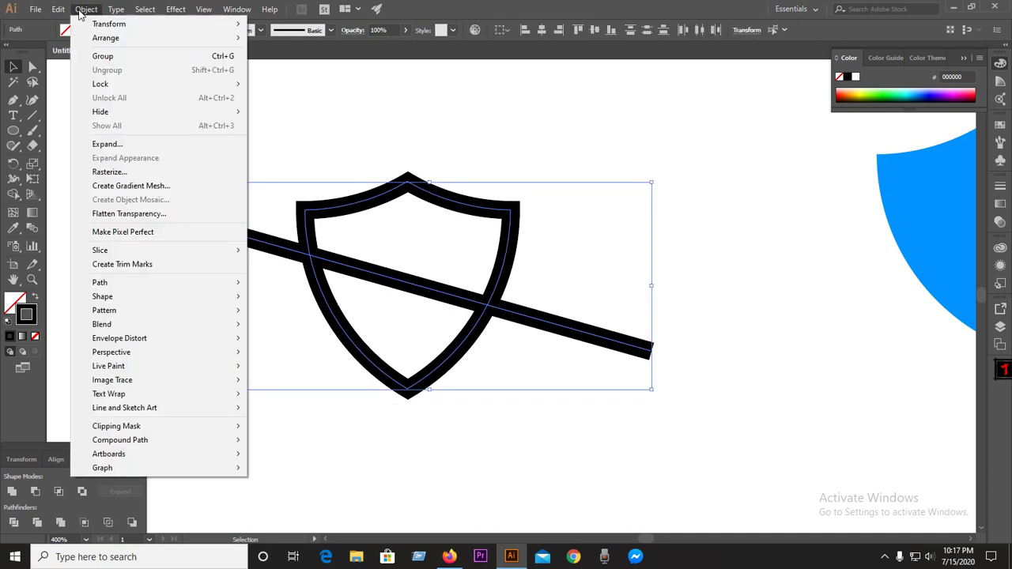
click(107, 143)
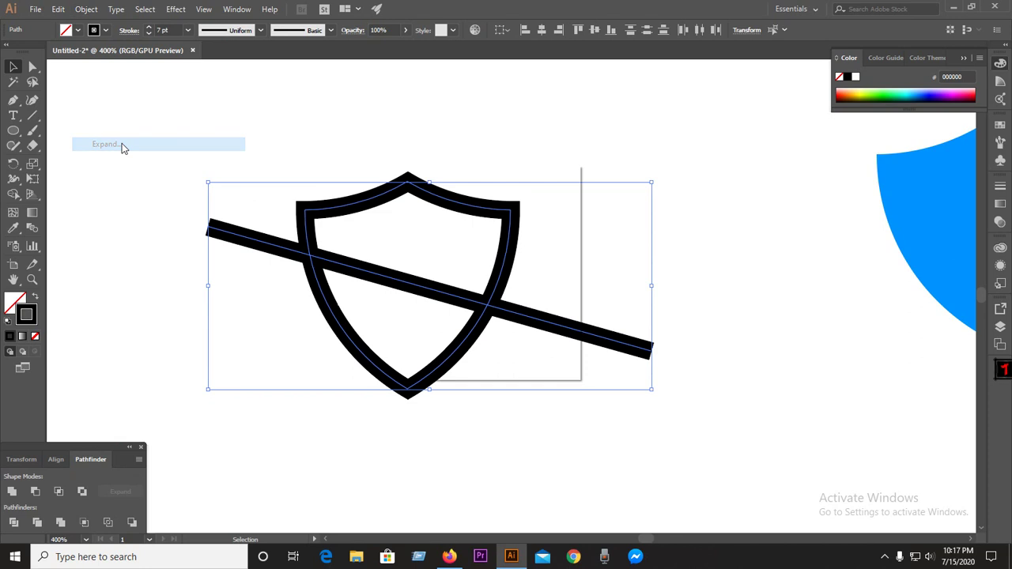
drag(492, 177, 714, 183)
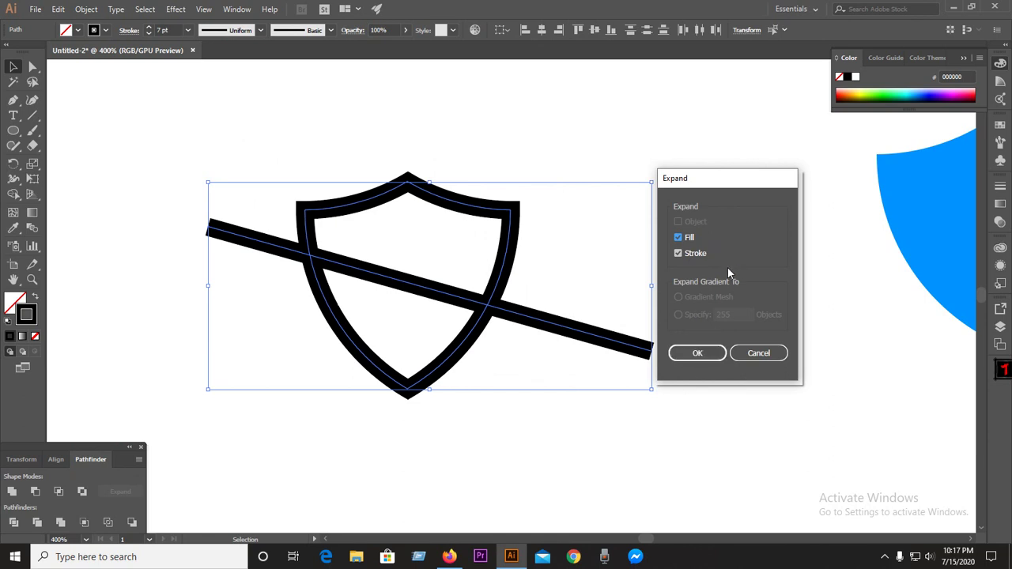
click(702, 353)
click(242, 138)
click(373, 276)
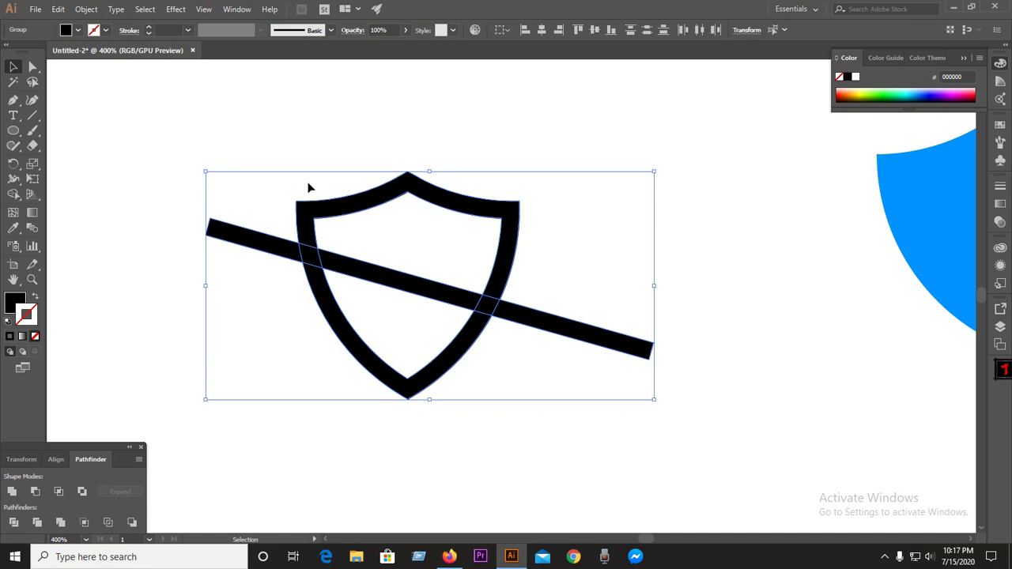
drag(181, 139, 655, 430)
Divide the expanded artwork with Pathfinder and ungroup the pieces
drag(181, 131, 698, 427)
click(13, 525)
right_click(348, 280)
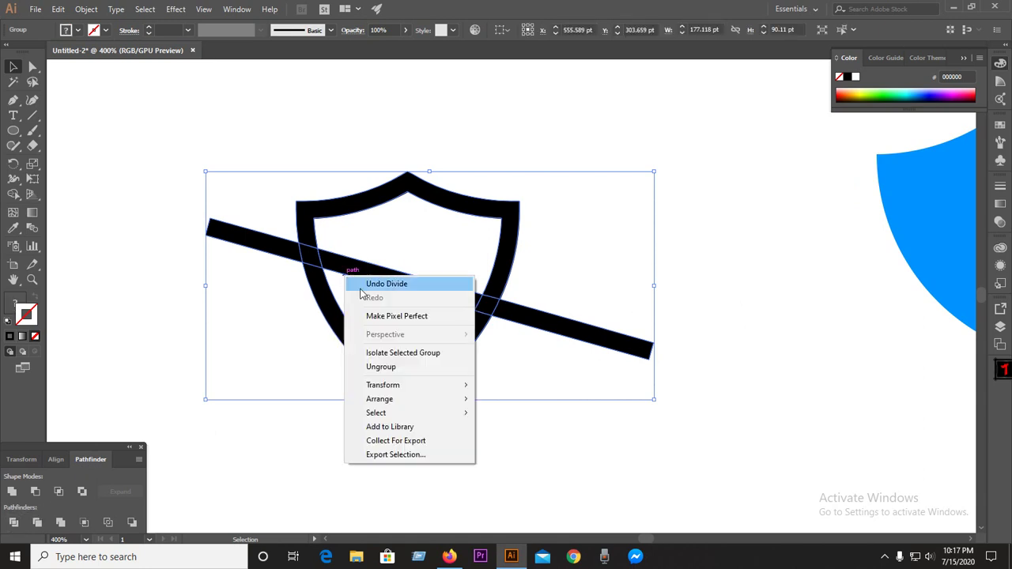
click(390, 368)
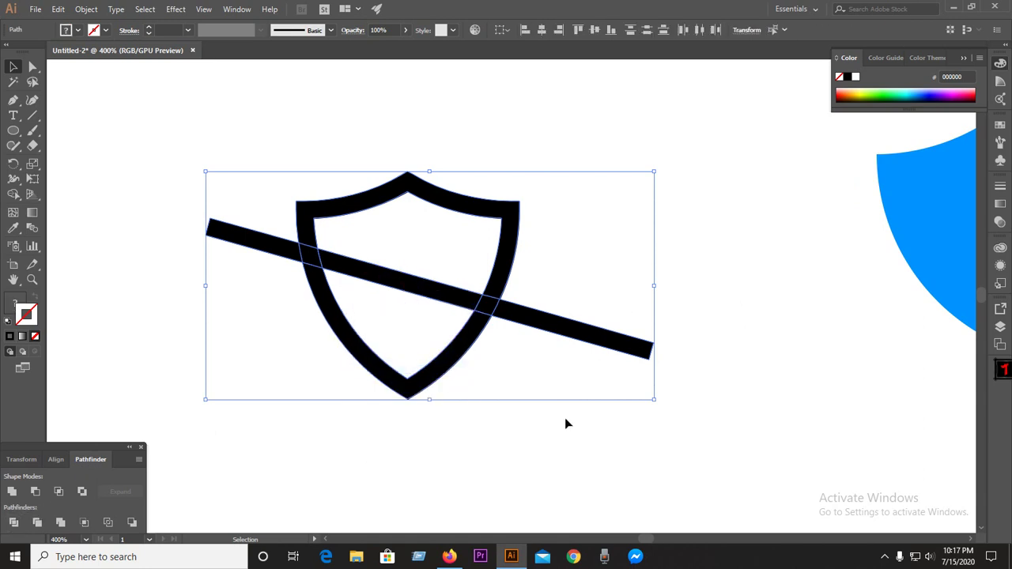
Delete the band ends sticking out on the shield's left and right sides
click(565, 423)
click(582, 348)
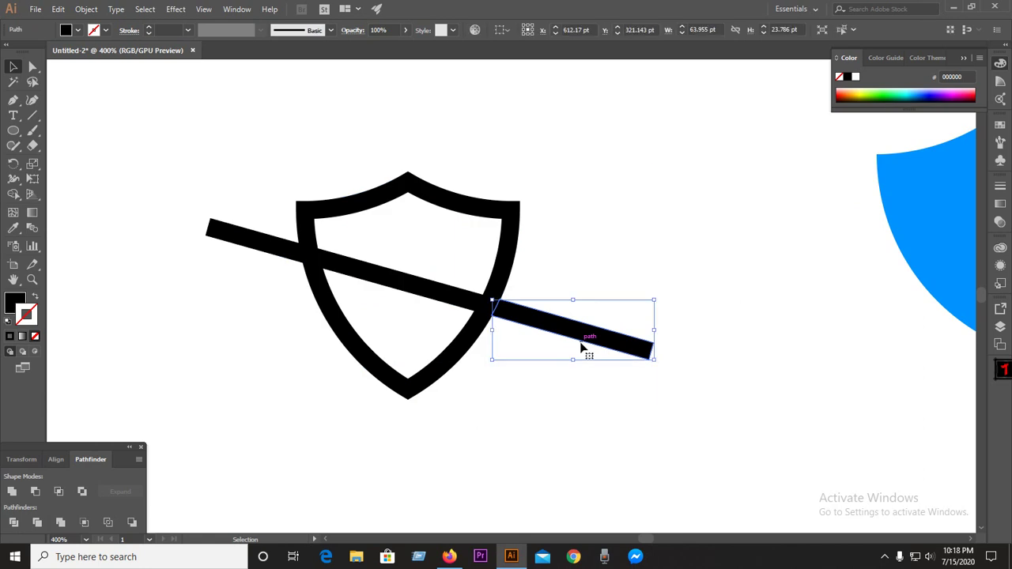
key(Delete)
click(255, 246)
key(Delete)
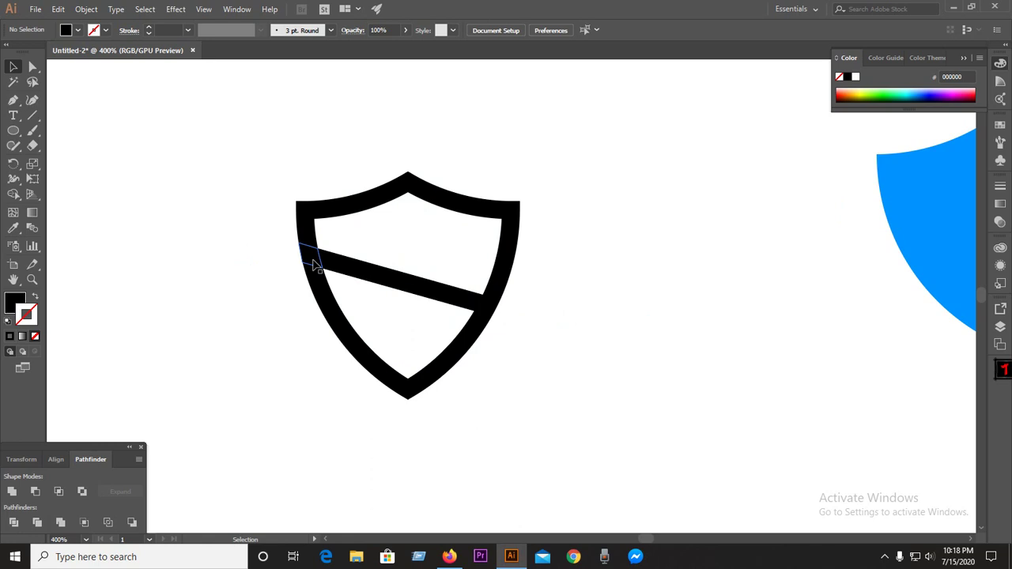
scroll(314, 267, up, 2)
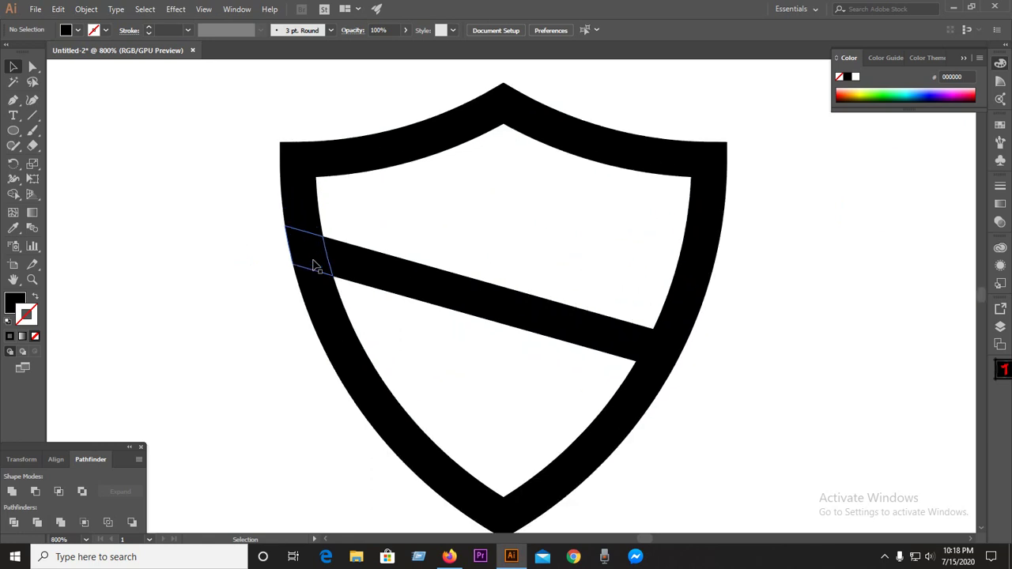
click(314, 267)
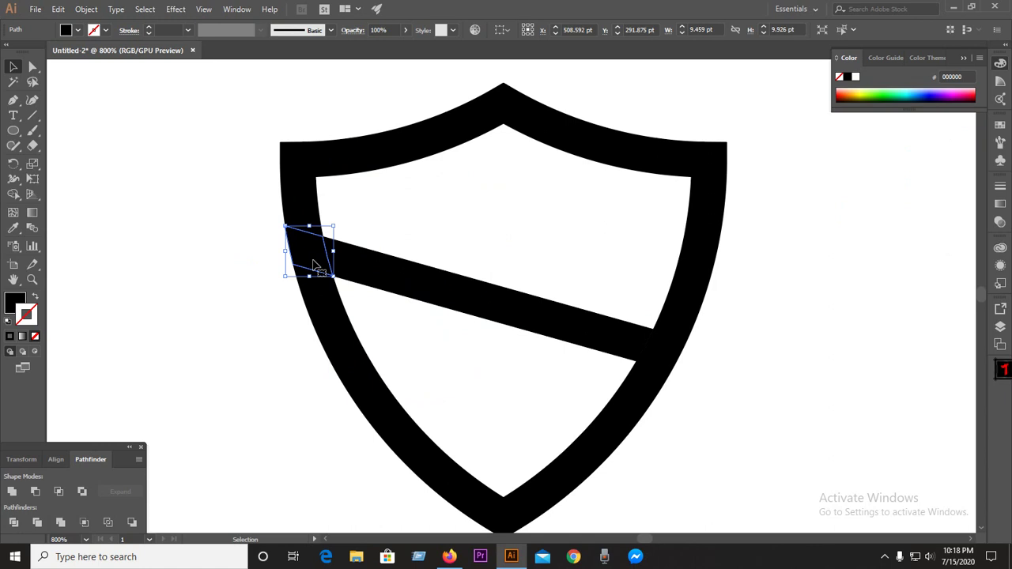
Apply a 7 pt Offset Path, with preview on, to both band-edge pieces
shift+click(666, 365)
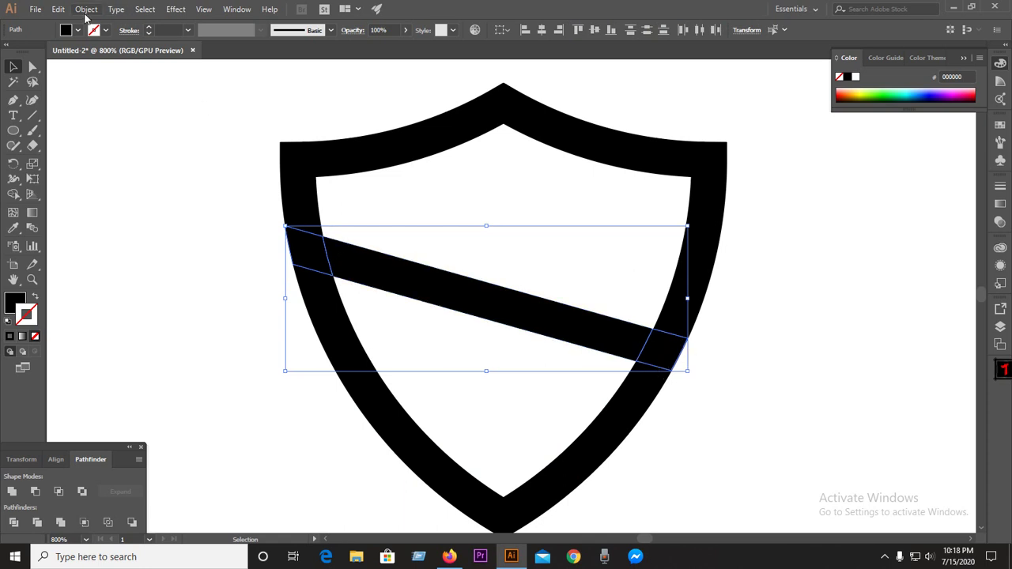
click(85, 9)
mouse_move(100, 283)
click(291, 329)
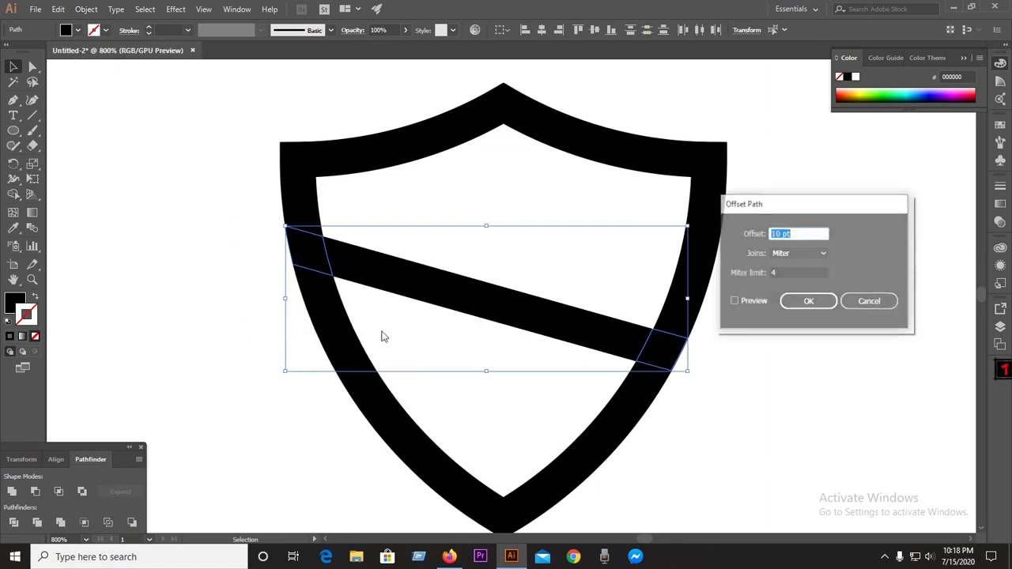
click(746, 304)
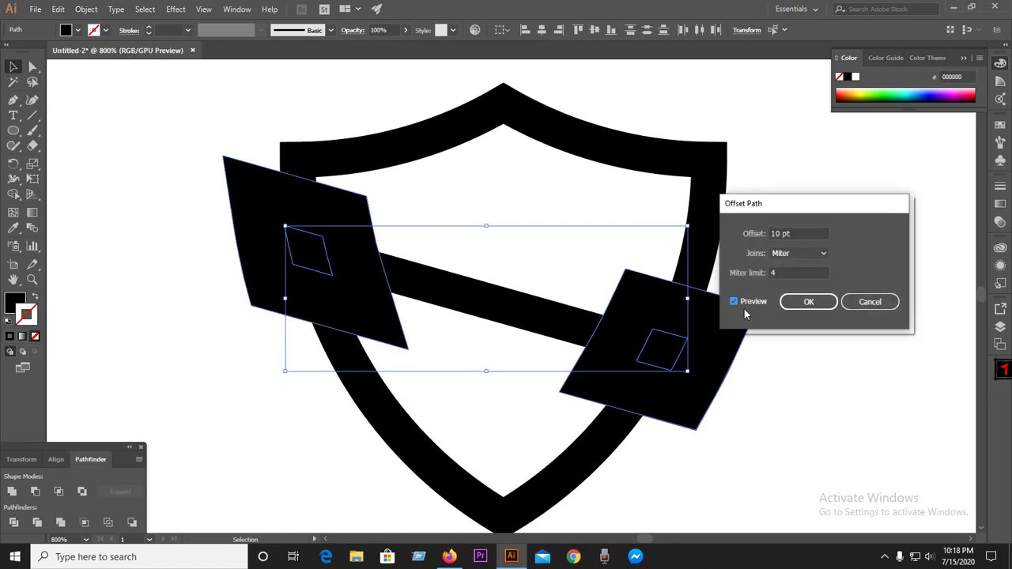
click(797, 233)
key(Down)
key(Down)
key(Down)
key(Down)
key(Down)
key(Down)
key(Down)
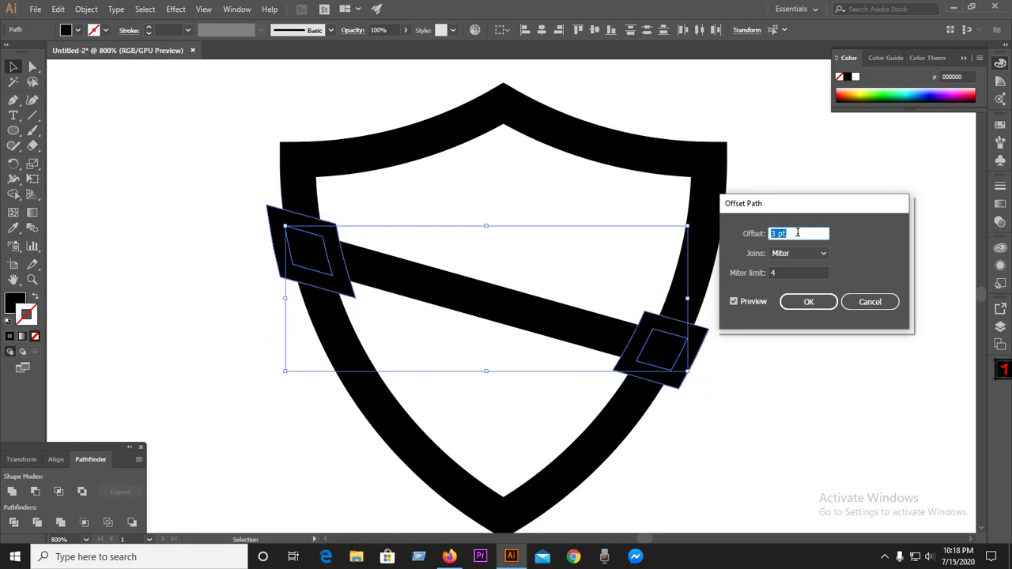
key(Up)
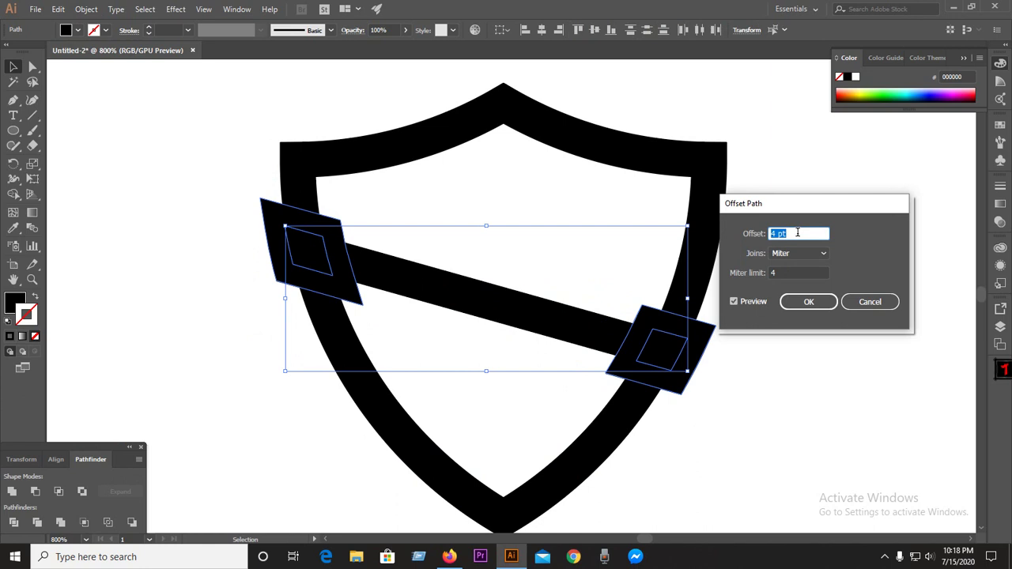
key(Up)
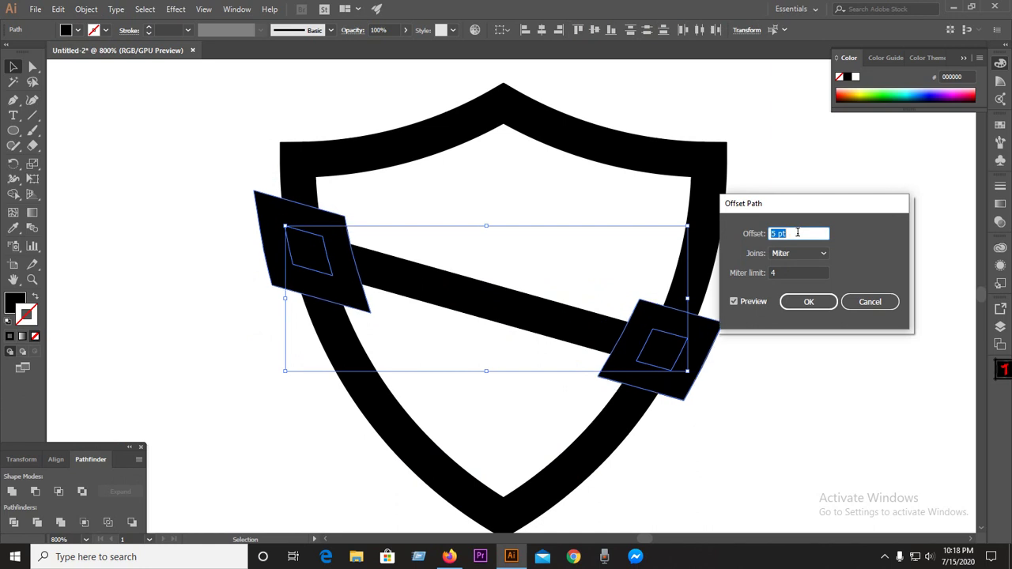
key(Up)
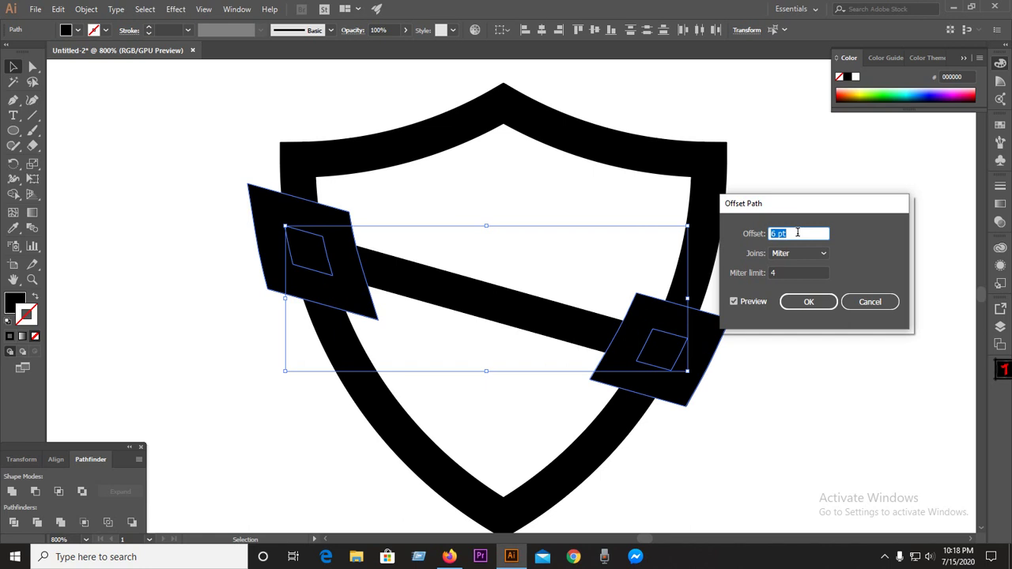
key(Up)
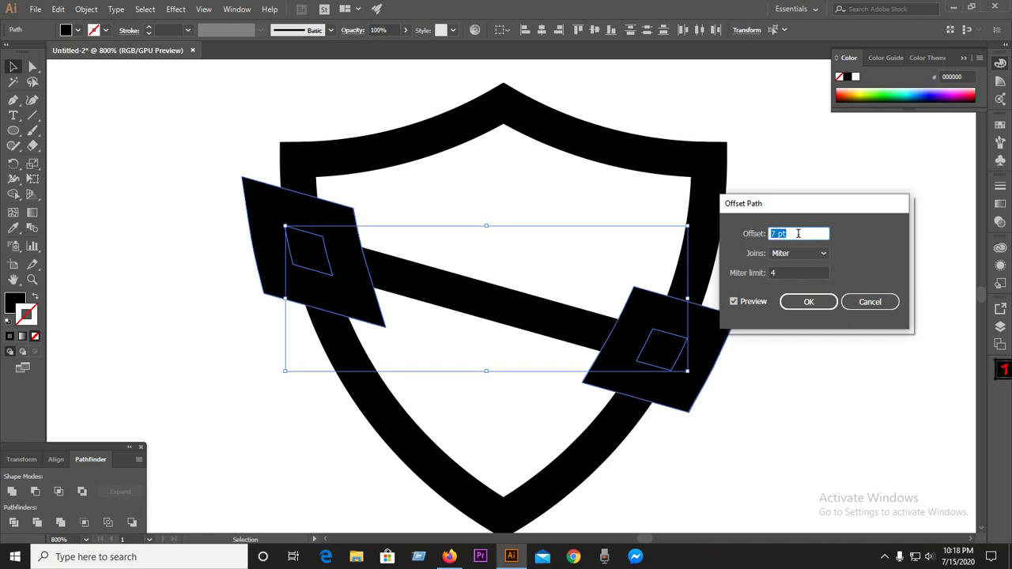
click(822, 305)
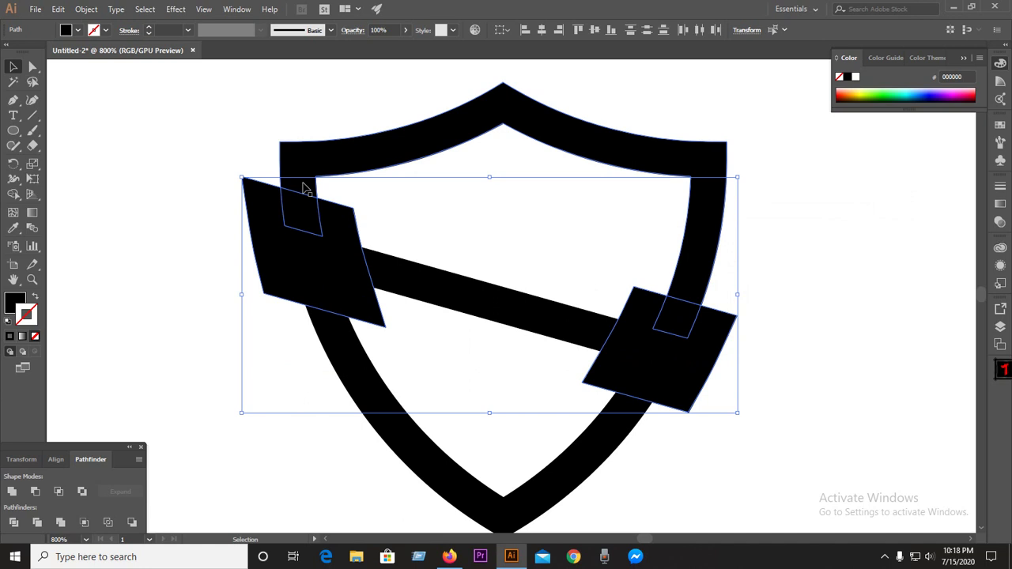
click(166, 112)
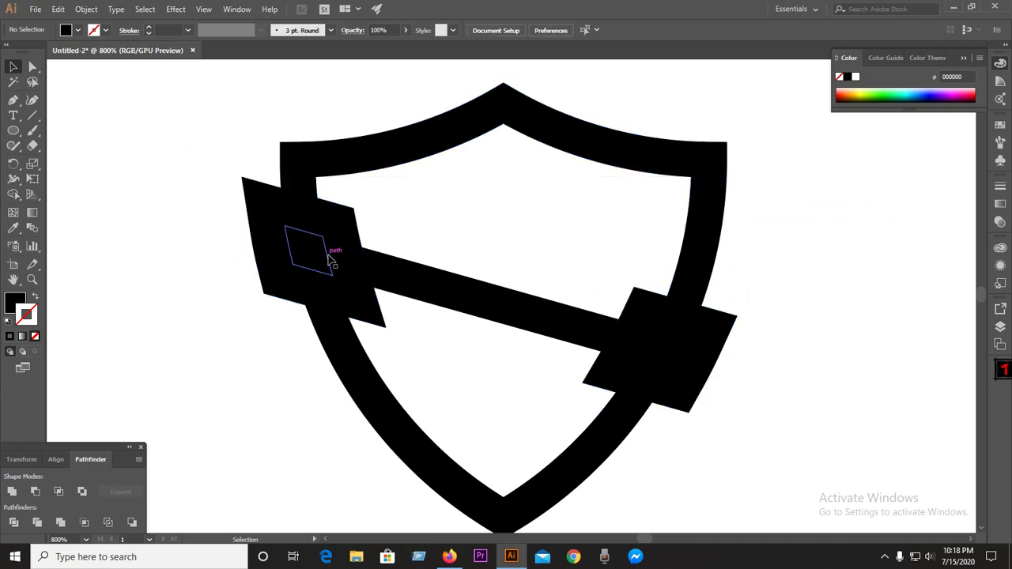
Divide all shield pieces at their overlaps and ungroup them
scroll(331, 261, down, 1)
drag(135, 97, 685, 398)
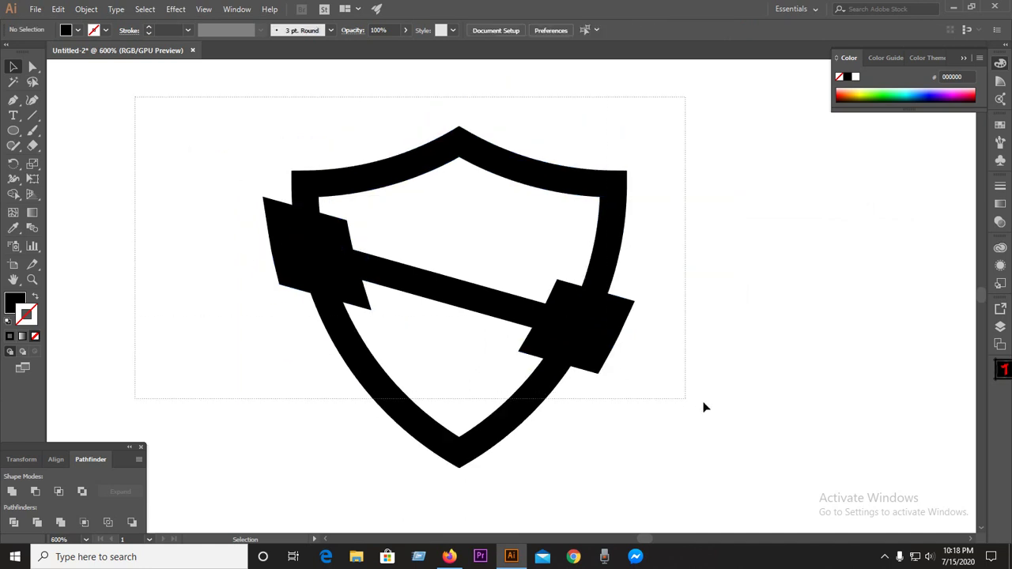
click(13, 522)
right_click(454, 308)
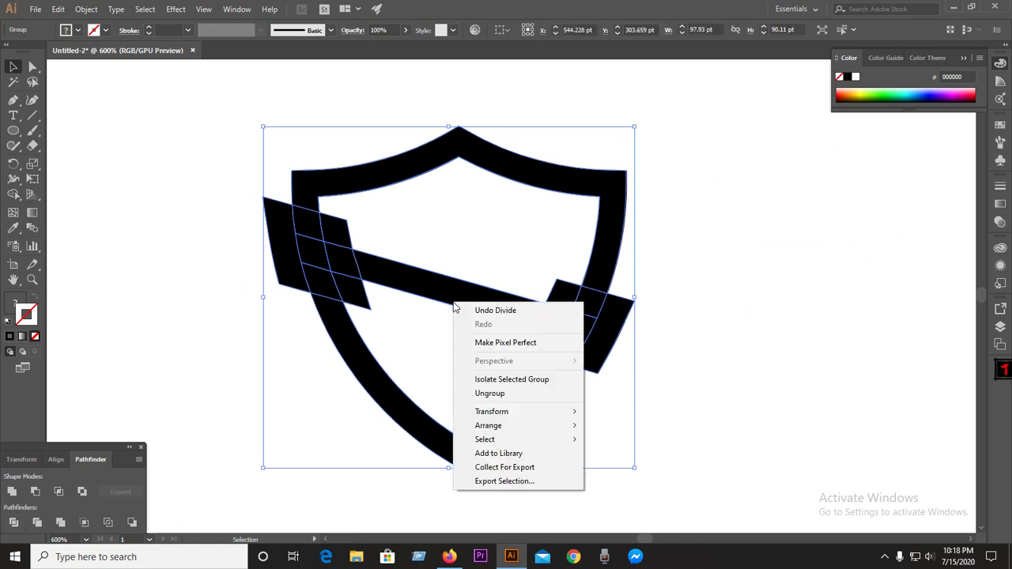
click(516, 394)
Delete the right-side overhang pieces and the small right shield-edge piece
click(439, 363)
click(617, 345)
key(Delete)
click(586, 310)
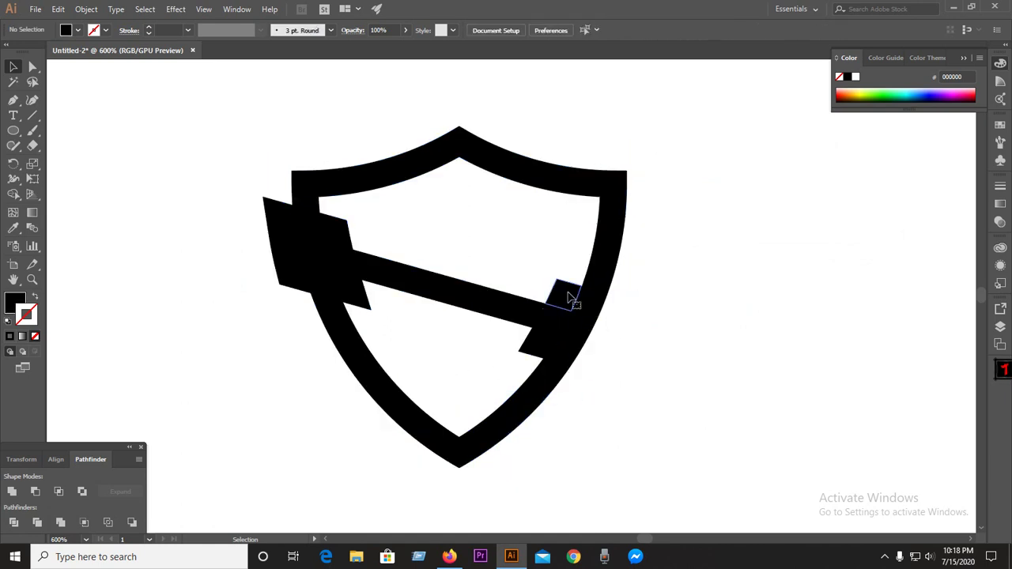
key(Delete)
click(542, 341)
key(Delete)
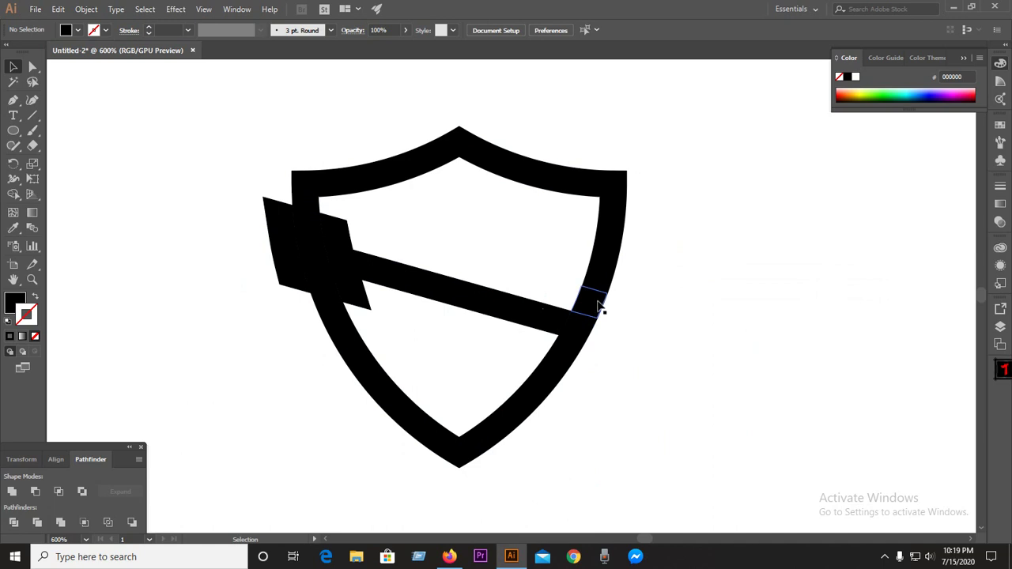
click(600, 306)
key(Delete)
Delete the left-side overhang pieces and left shield-edge piece, then zoom out
click(338, 237)
key(Delete)
click(348, 292)
key(Delete)
click(282, 237)
key(Delete)
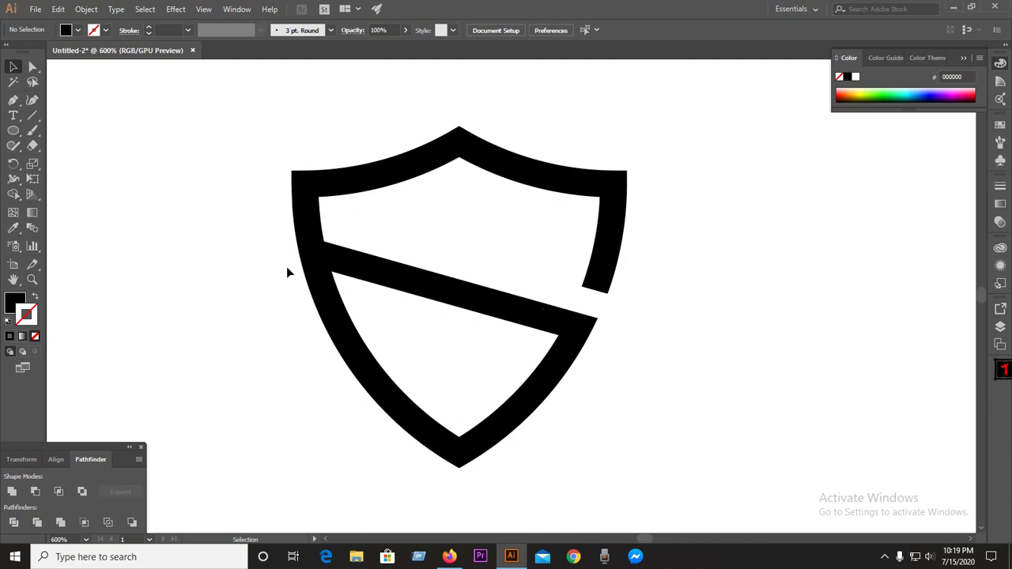
click(320, 296)
key(Delete)
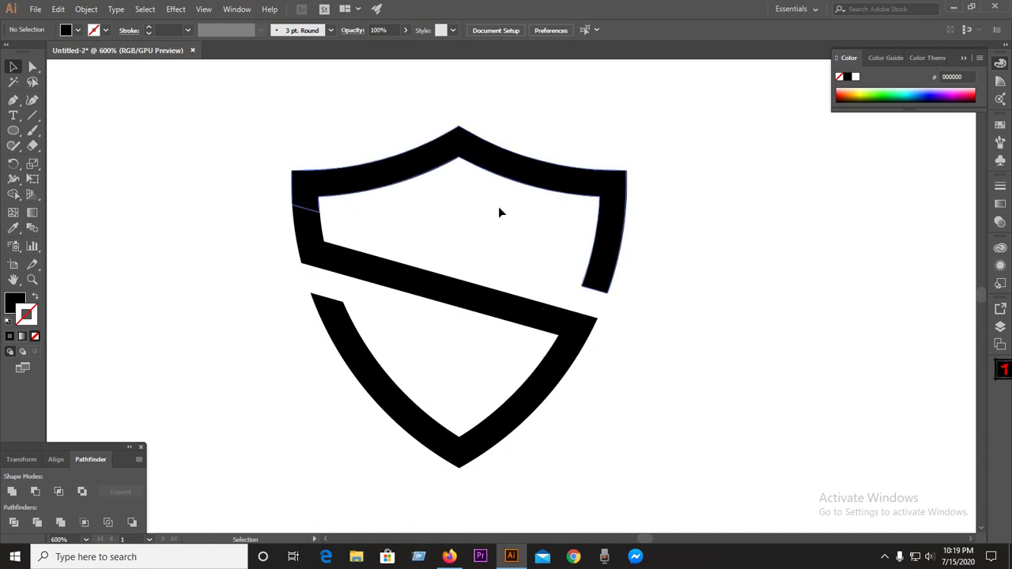
key(ctrl+minus)
key(ctrl+minus)
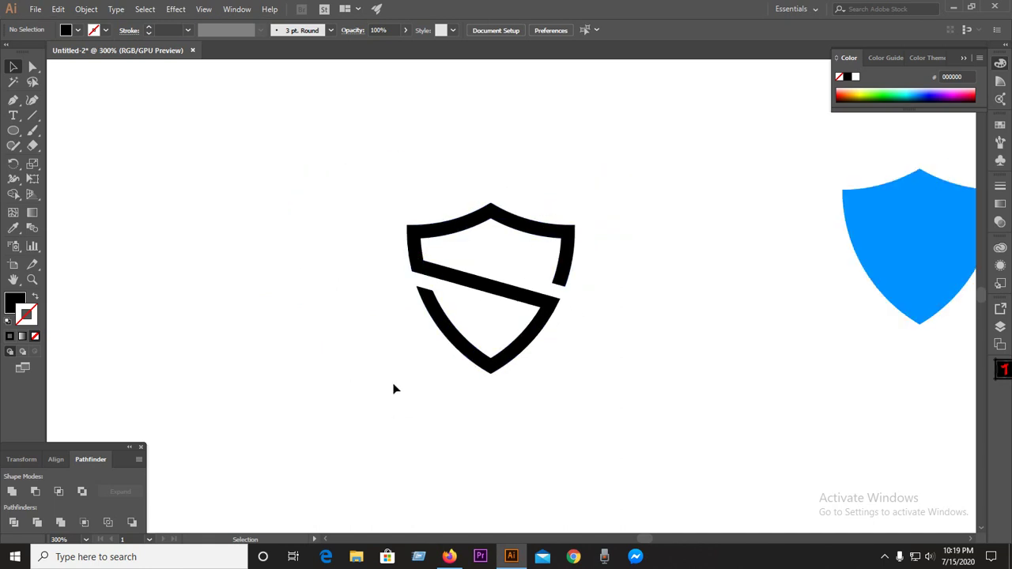
Try selecting the black shield's pieces, including its unfilled inner path
drag(297, 176, 690, 421)
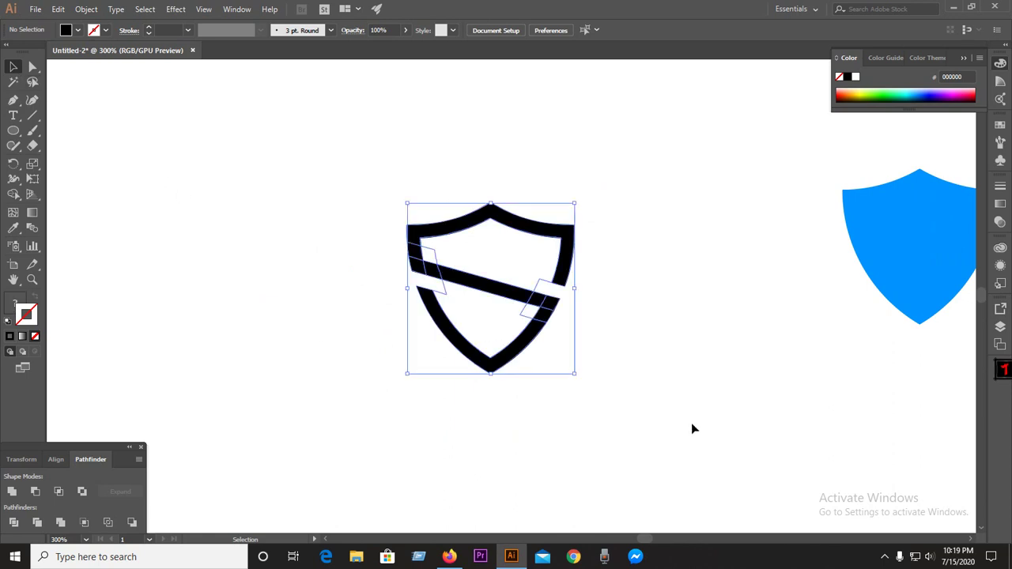
scroll(578, 311, up, 1)
click(617, 315)
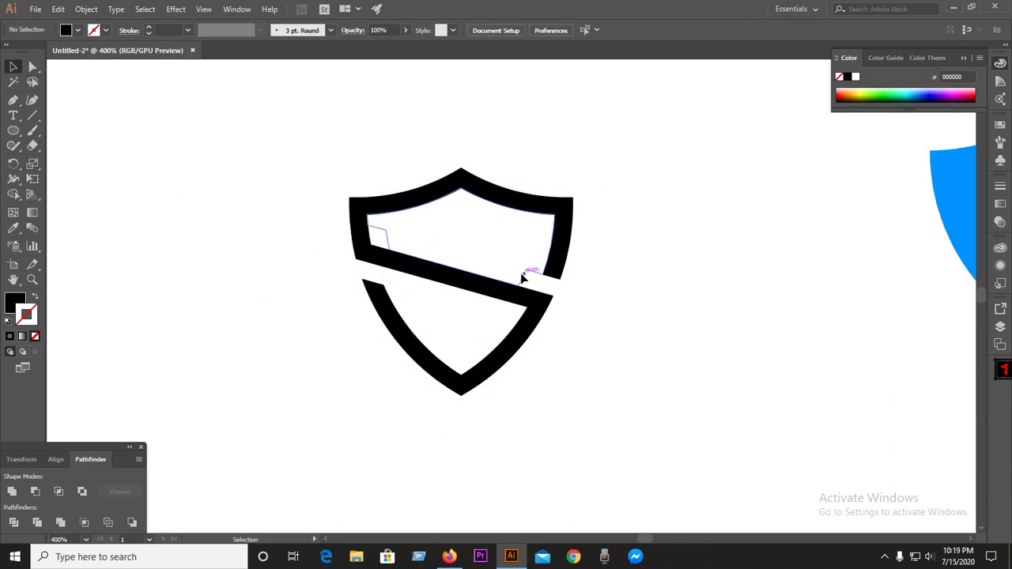
drag(312, 135, 653, 425)
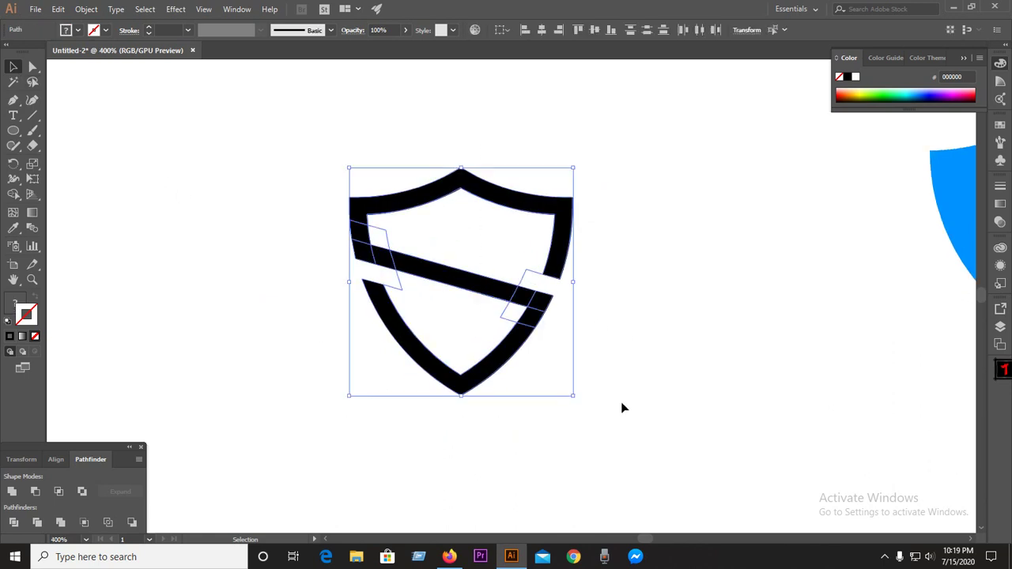
click(248, 160)
drag(267, 115, 805, 390)
click(687, 313)
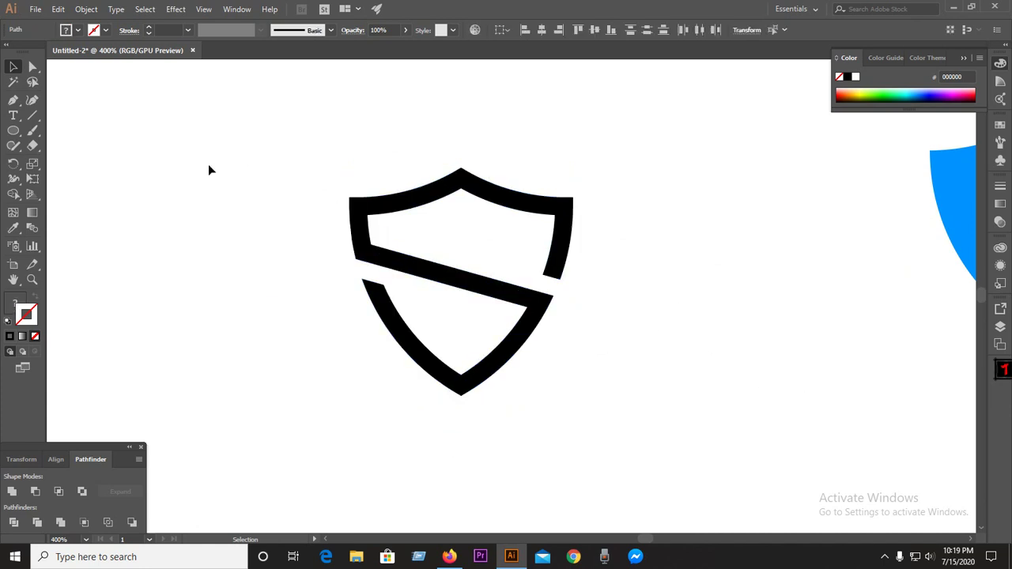
click(15, 82)
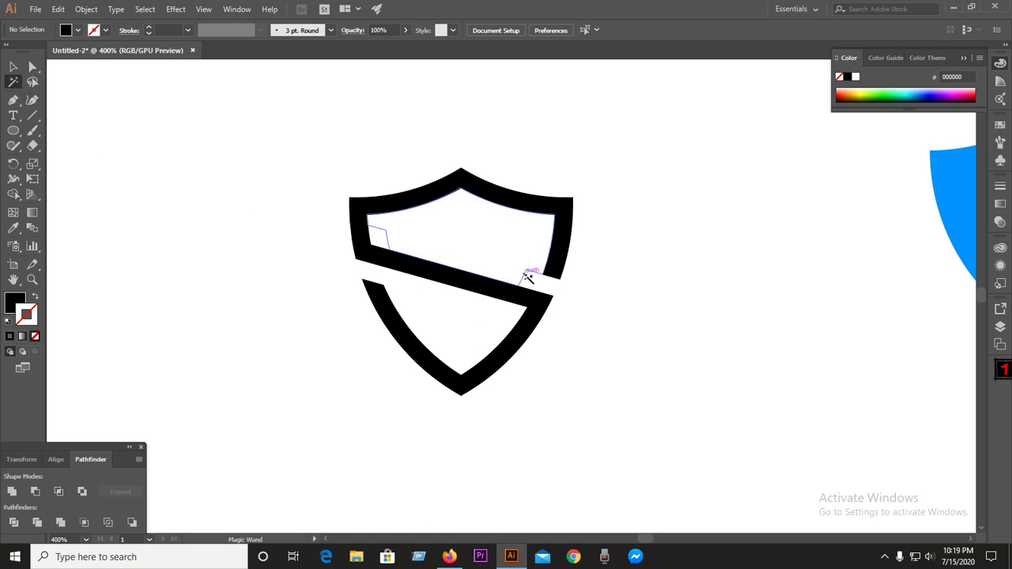
click(528, 277)
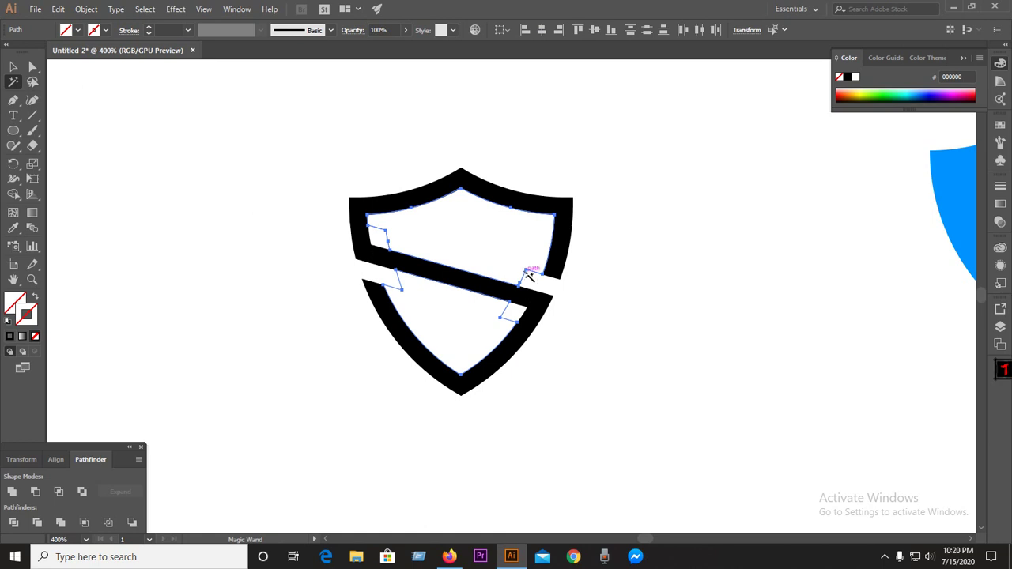
click(526, 271)
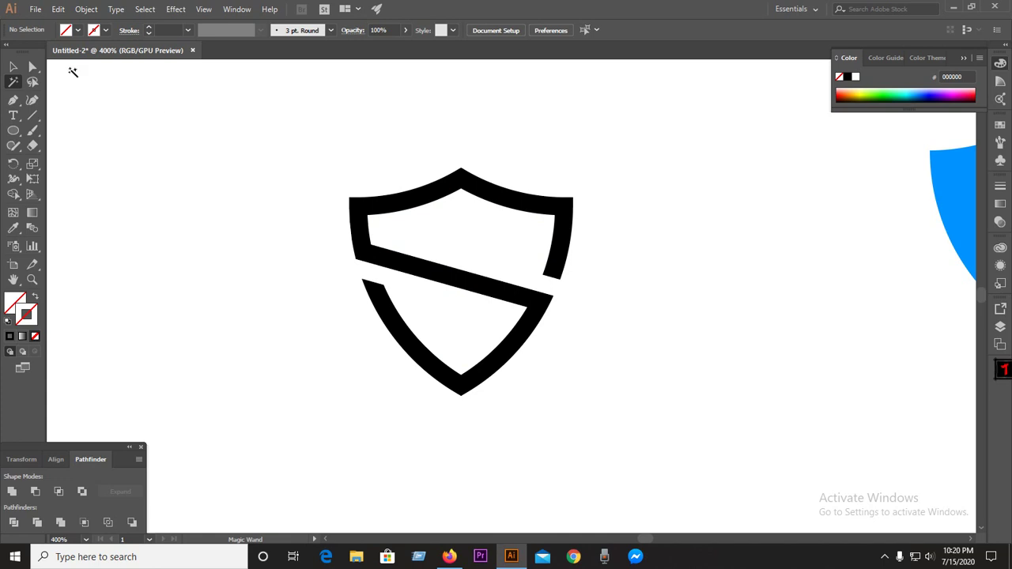
Select every shield piece and combine them with Pathfinder Unite
click(13, 66)
drag(323, 142, 577, 397)
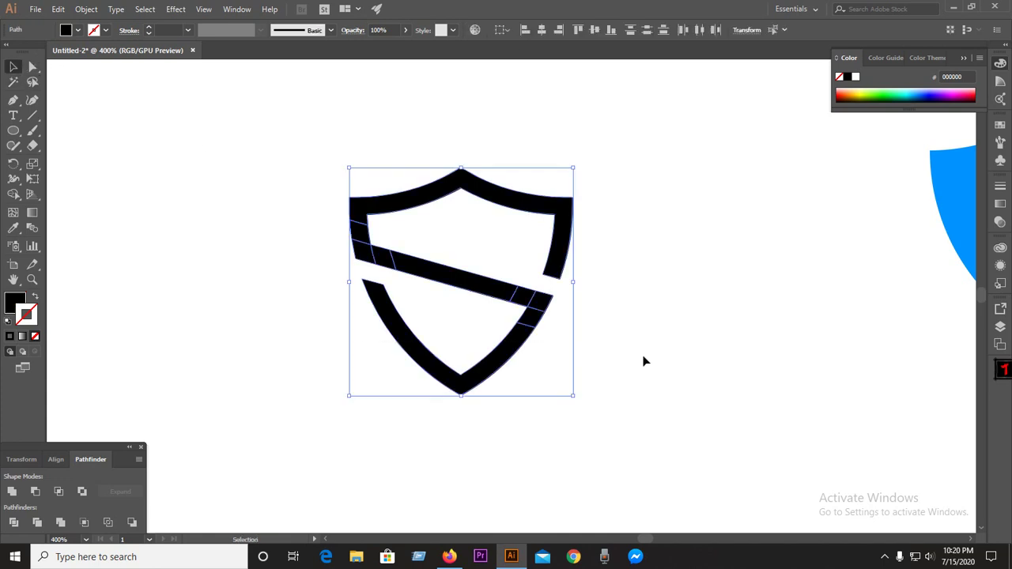
click(13, 491)
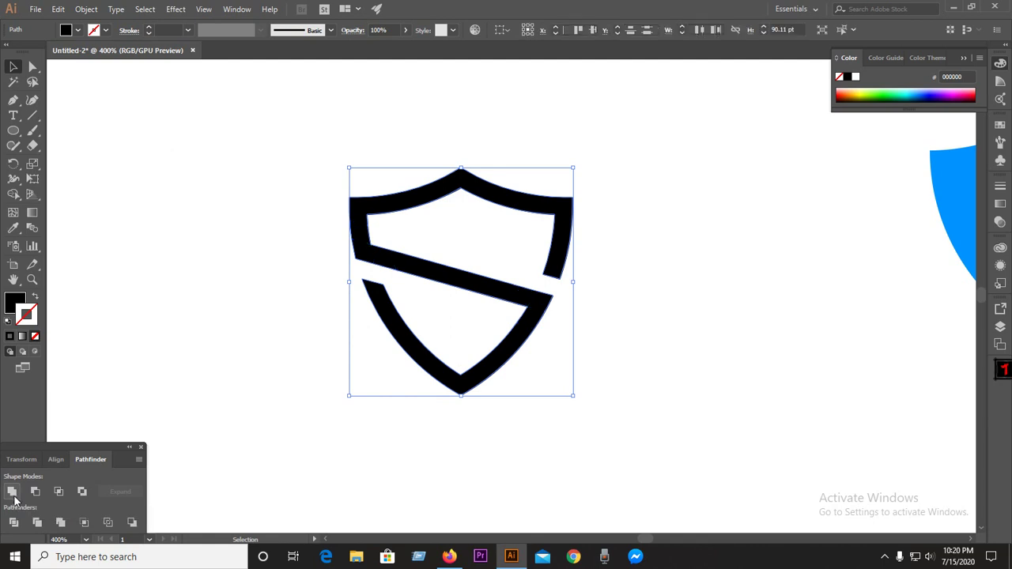
click(253, 254)
scroll(274, 221, down, 1)
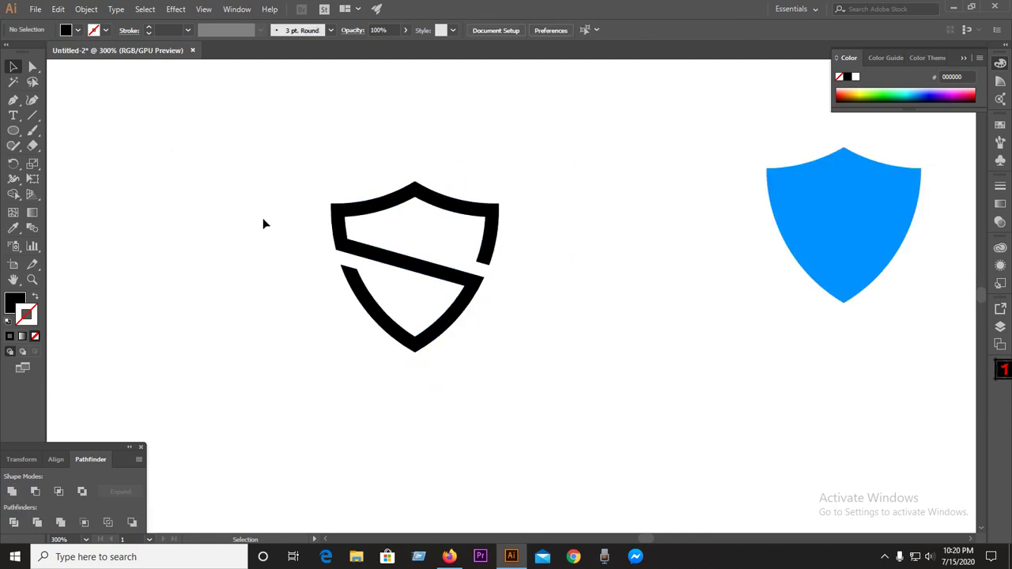
Fill the merged S-shield with the bright pink colour EF0F54
drag(313, 192, 580, 334)
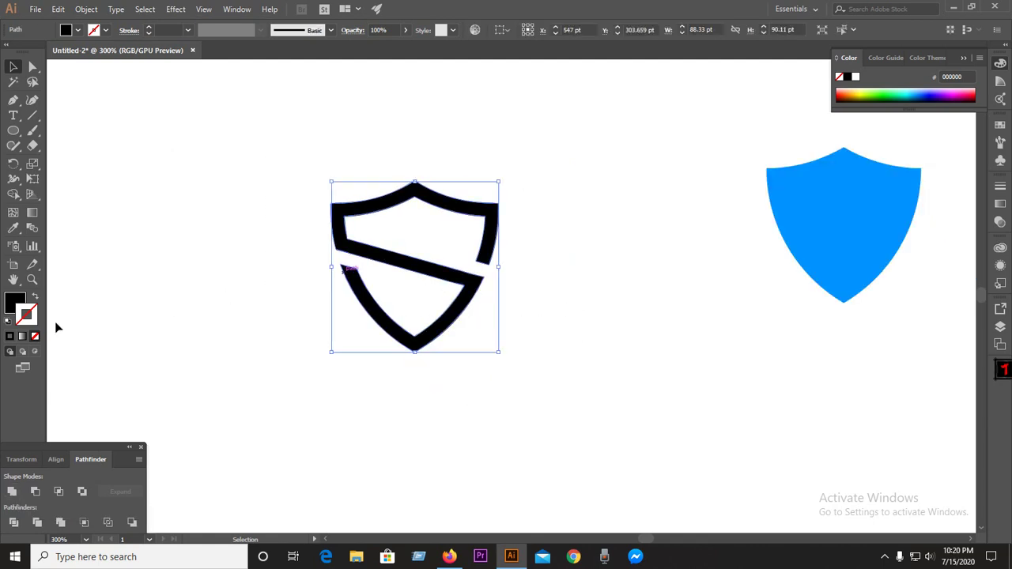
double_click(14, 302)
click(521, 274)
drag(521, 265, 522, 220)
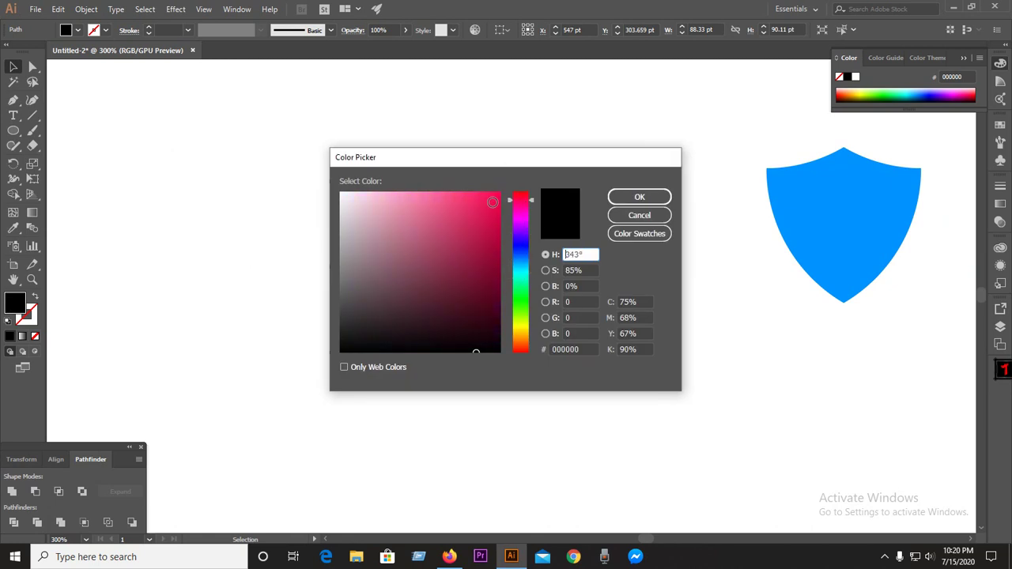
click(491, 201)
click(632, 198)
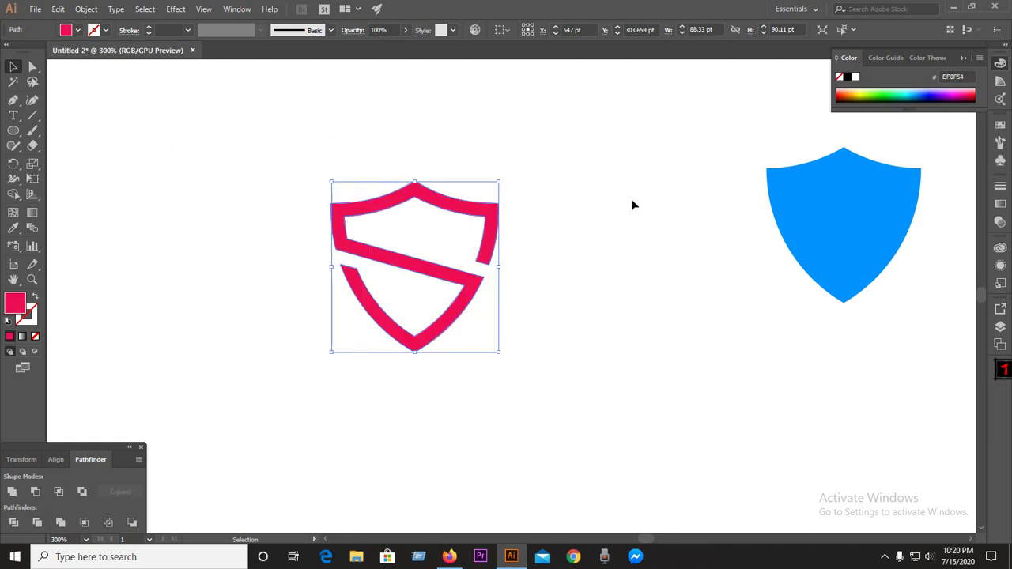
Replace the shield's solid pink fill with a default white-to-black linear gradient
click(624, 207)
click(433, 269)
click(22, 336)
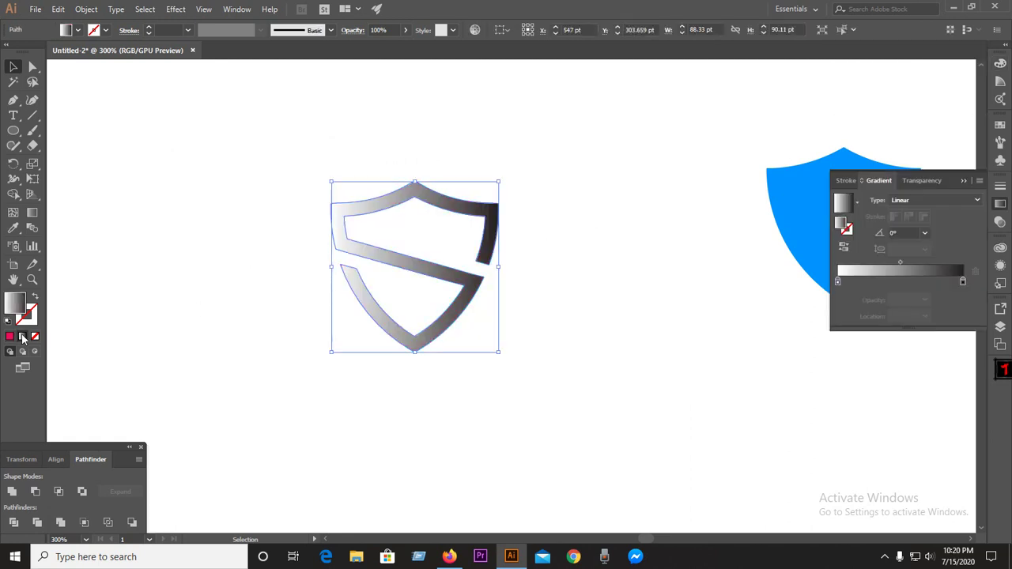
Set both gradient colour stops to bright pink from the Swatches
double_click(837, 282)
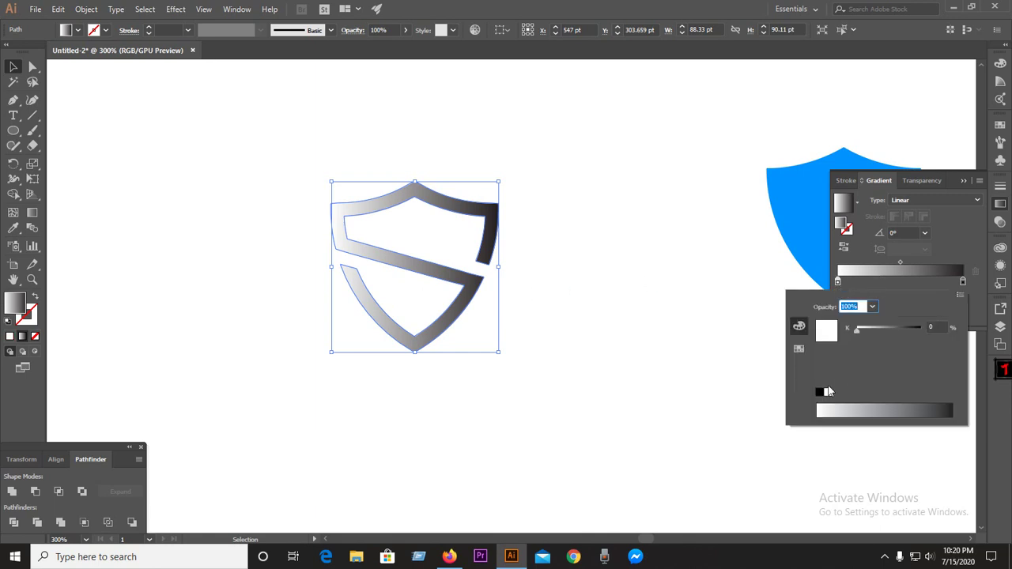
click(798, 350)
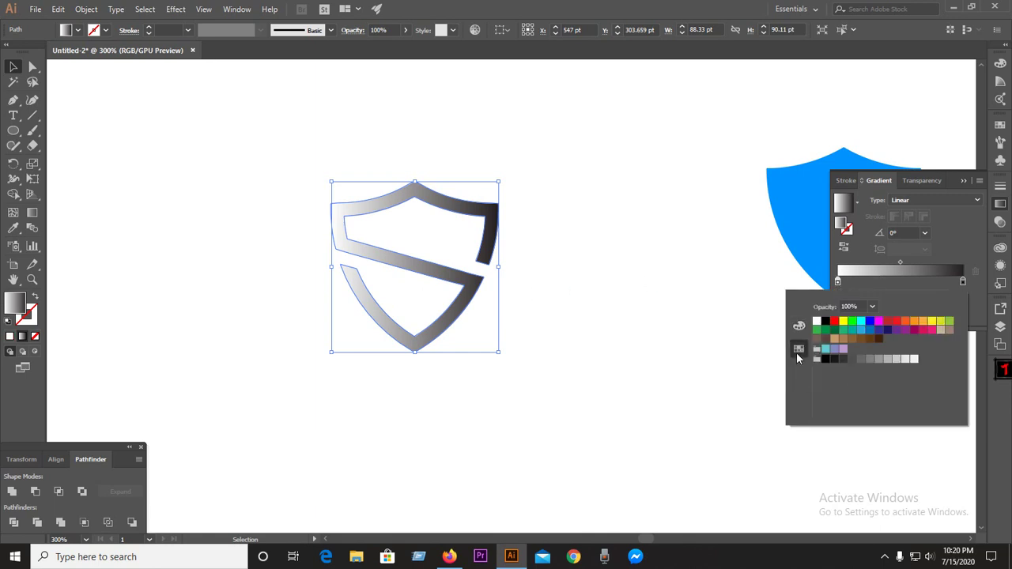
click(912, 331)
click(921, 329)
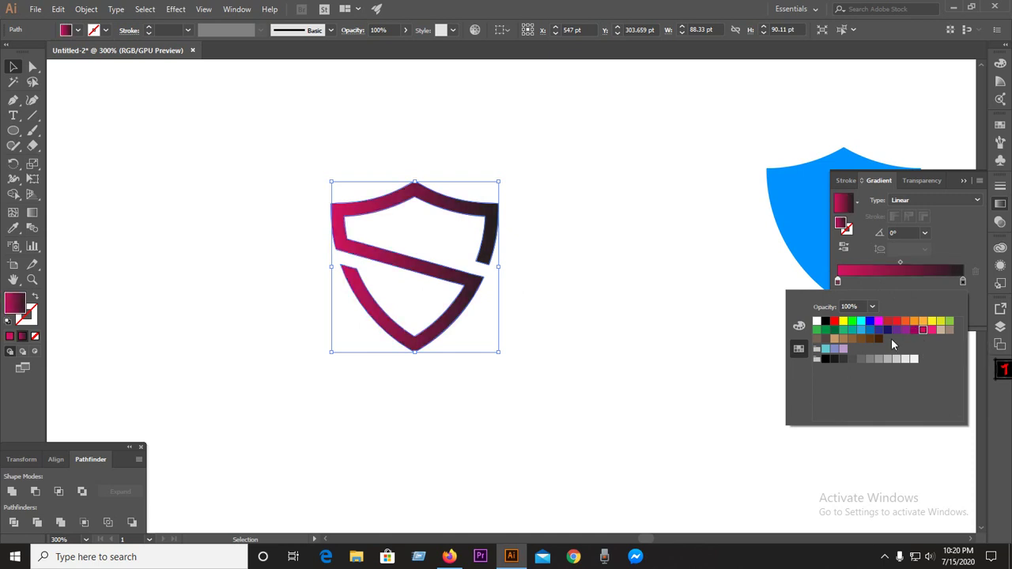
double_click(962, 282)
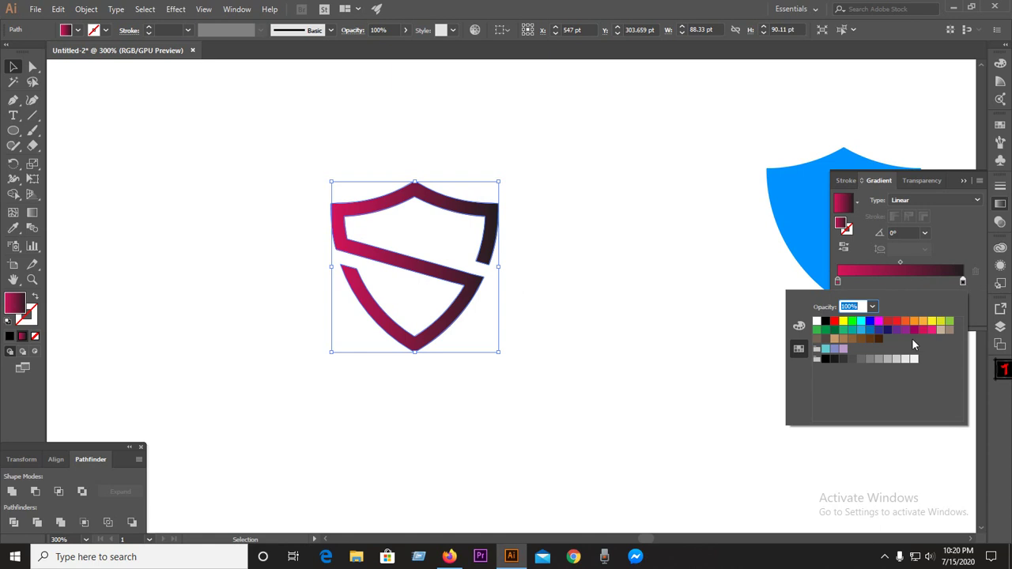
click(914, 330)
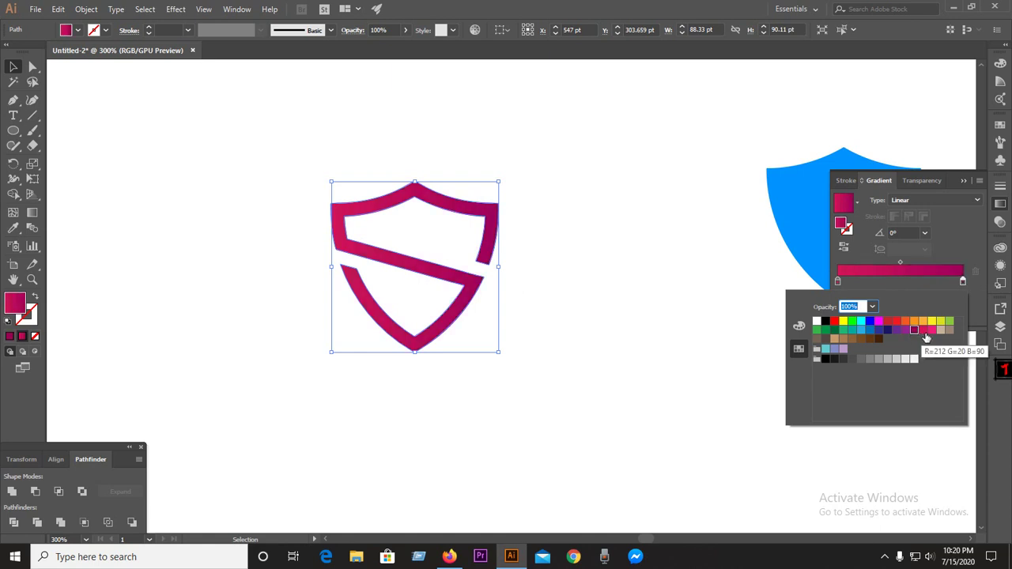
click(923, 330)
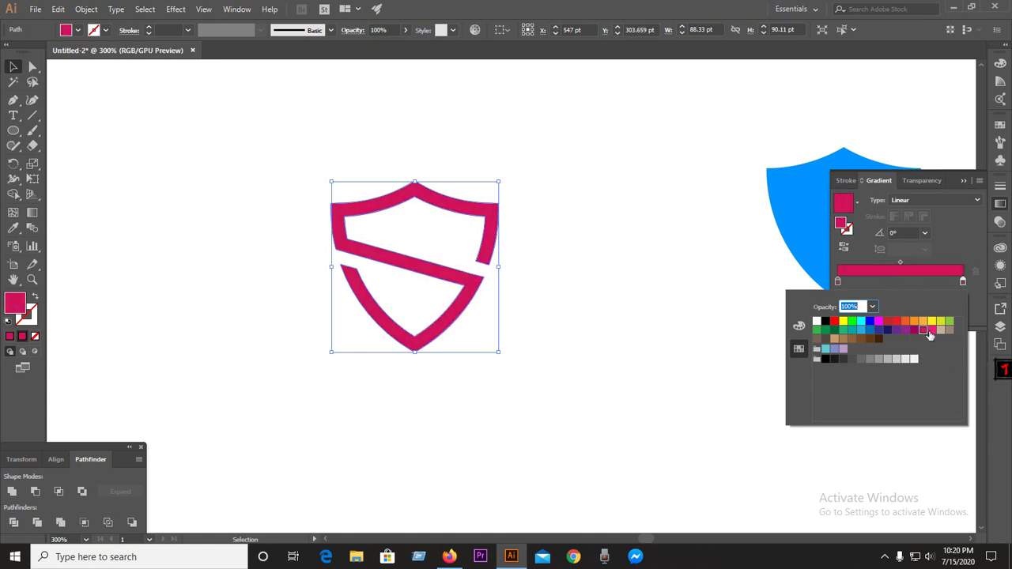
click(930, 330)
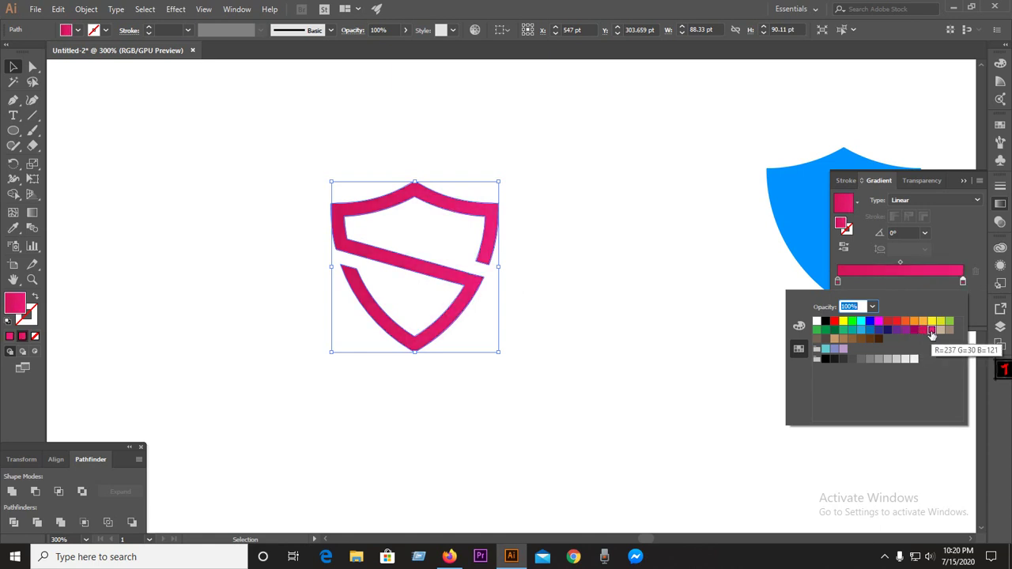
click(899, 269)
Nudge the gradient midpoint slightly left and change the end stop to orange-red
drag(900, 264, 893, 264)
click(963, 282)
double_click(963, 282)
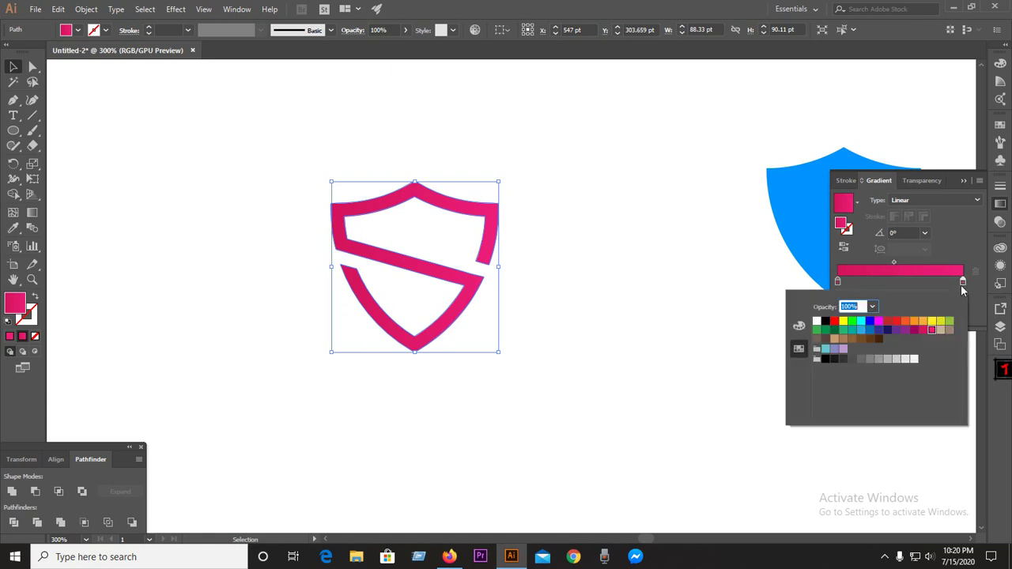
click(933, 321)
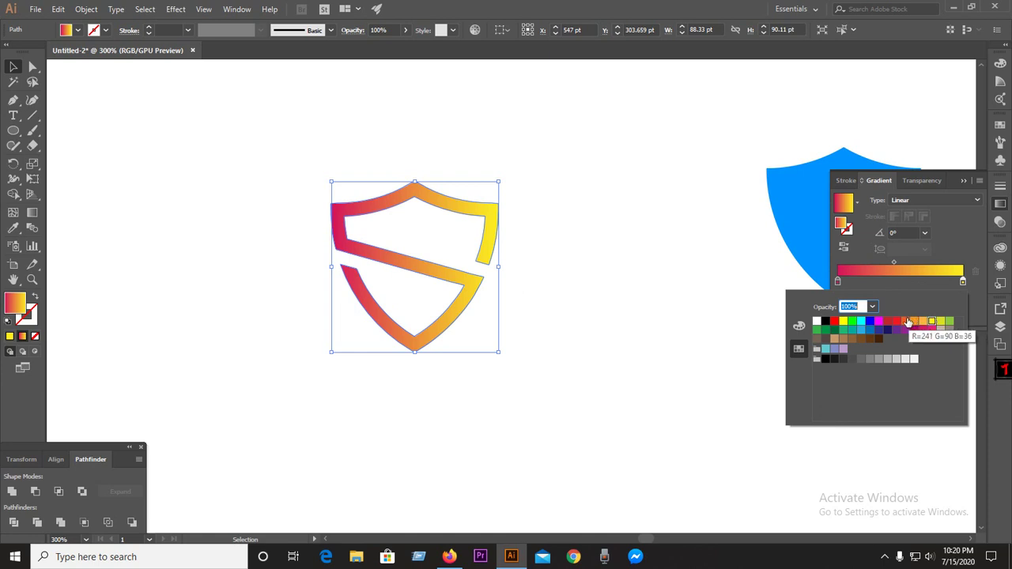
click(906, 321)
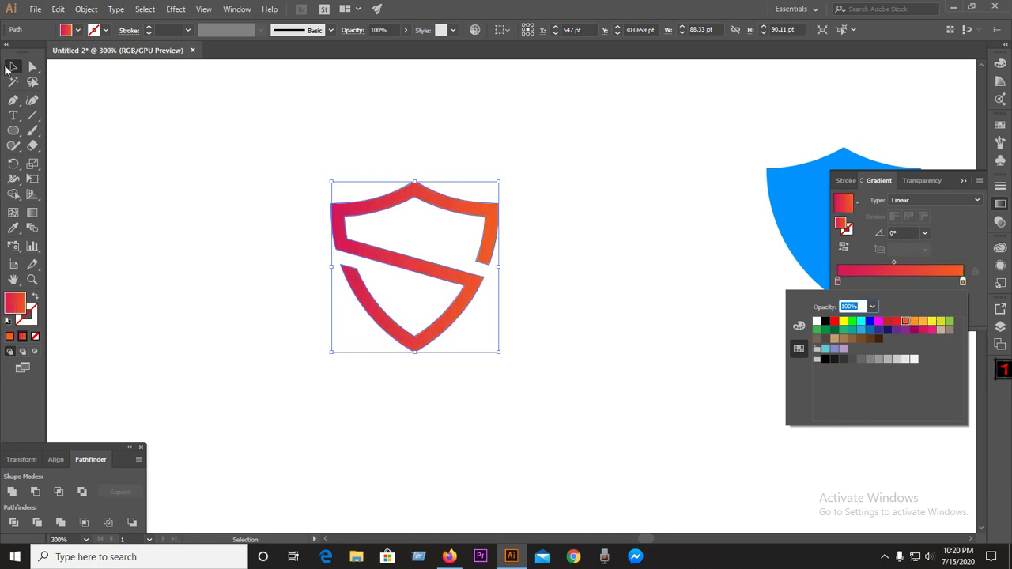
click(188, 217)
Run the shield's gradient diagonally toward the lower left at -132.6°
click(445, 273)
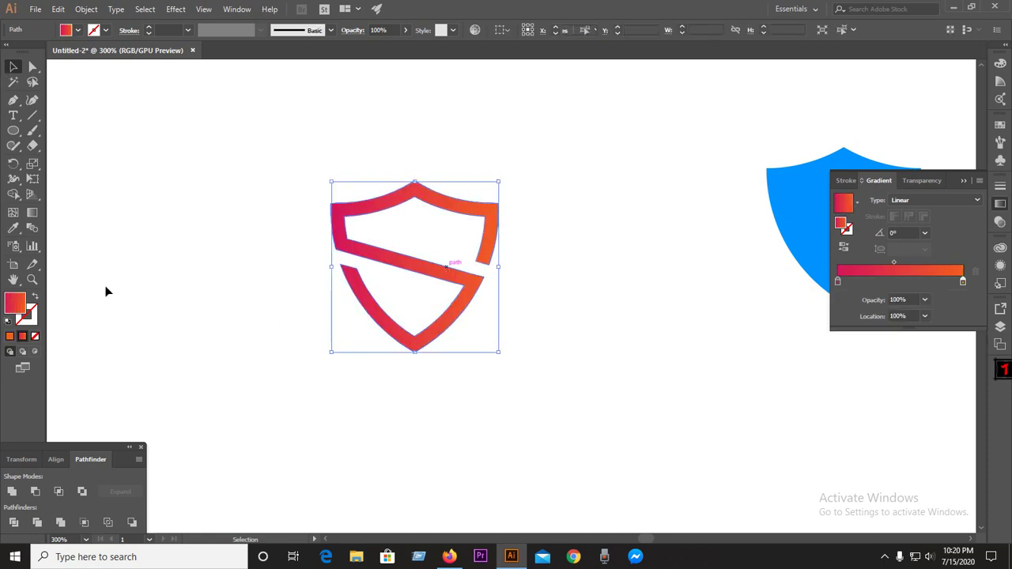
click(33, 212)
drag(489, 158, 238, 430)
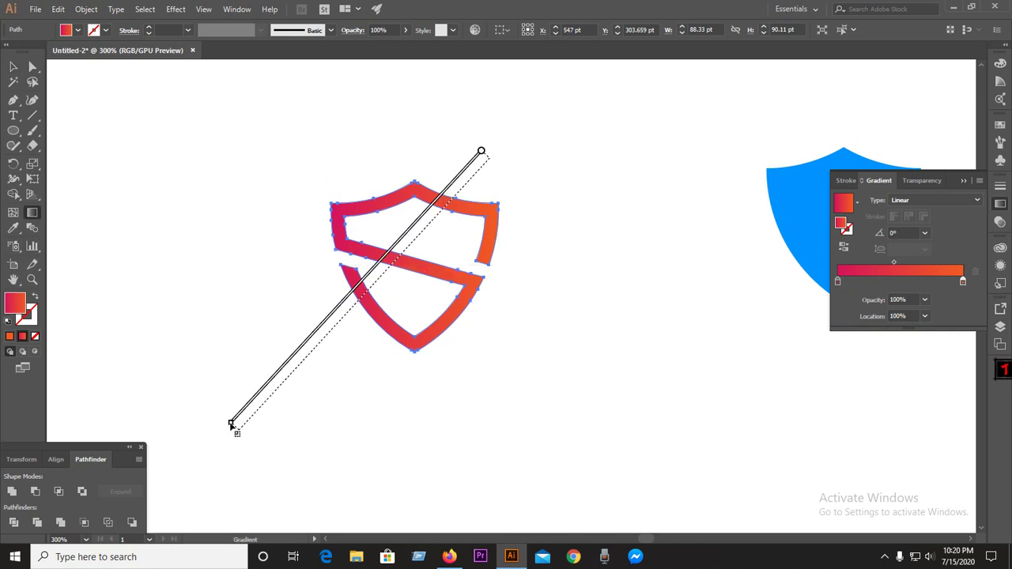
click(13, 68)
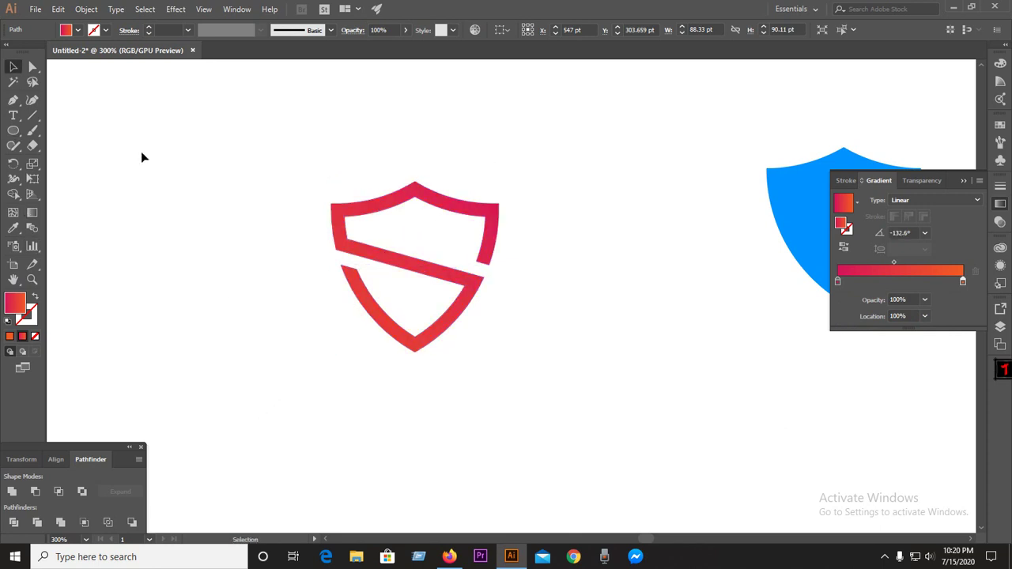
click(496, 274)
scroll(378, 264, up, 1)
scroll(377, 264, up, 1)
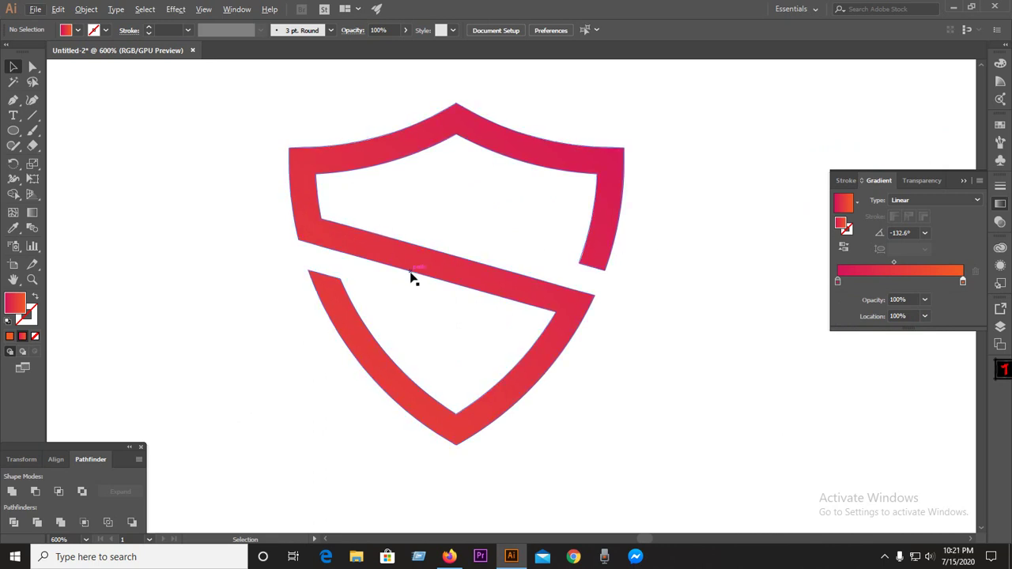
scroll(194, 287, down, 1)
scroll(369, 252, up, 1)
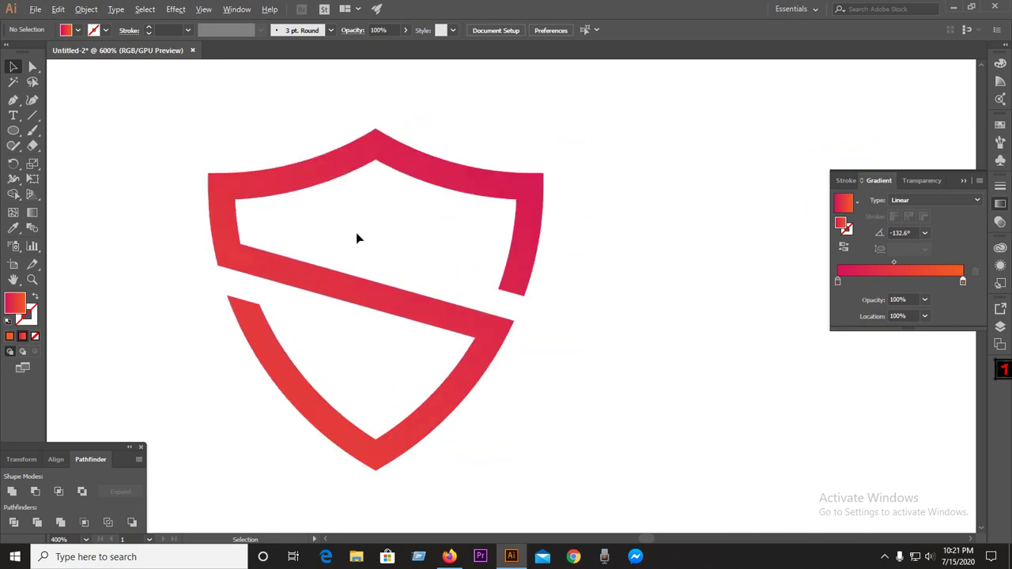